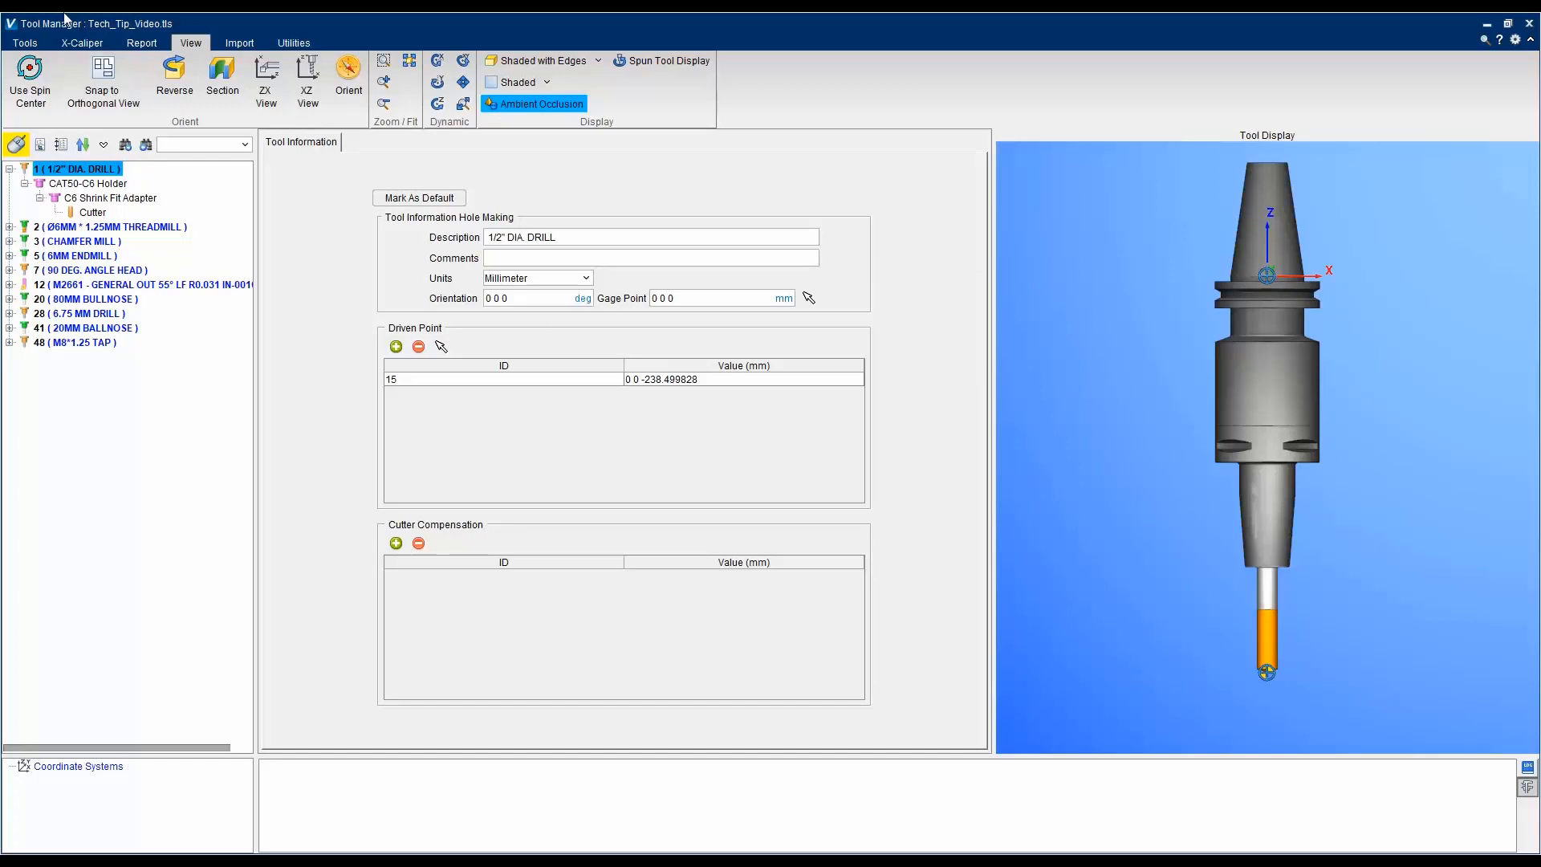
Generate automatic annotation dimensions for the 1/2" DIA. DRILL assembly
left_click(93, 48)
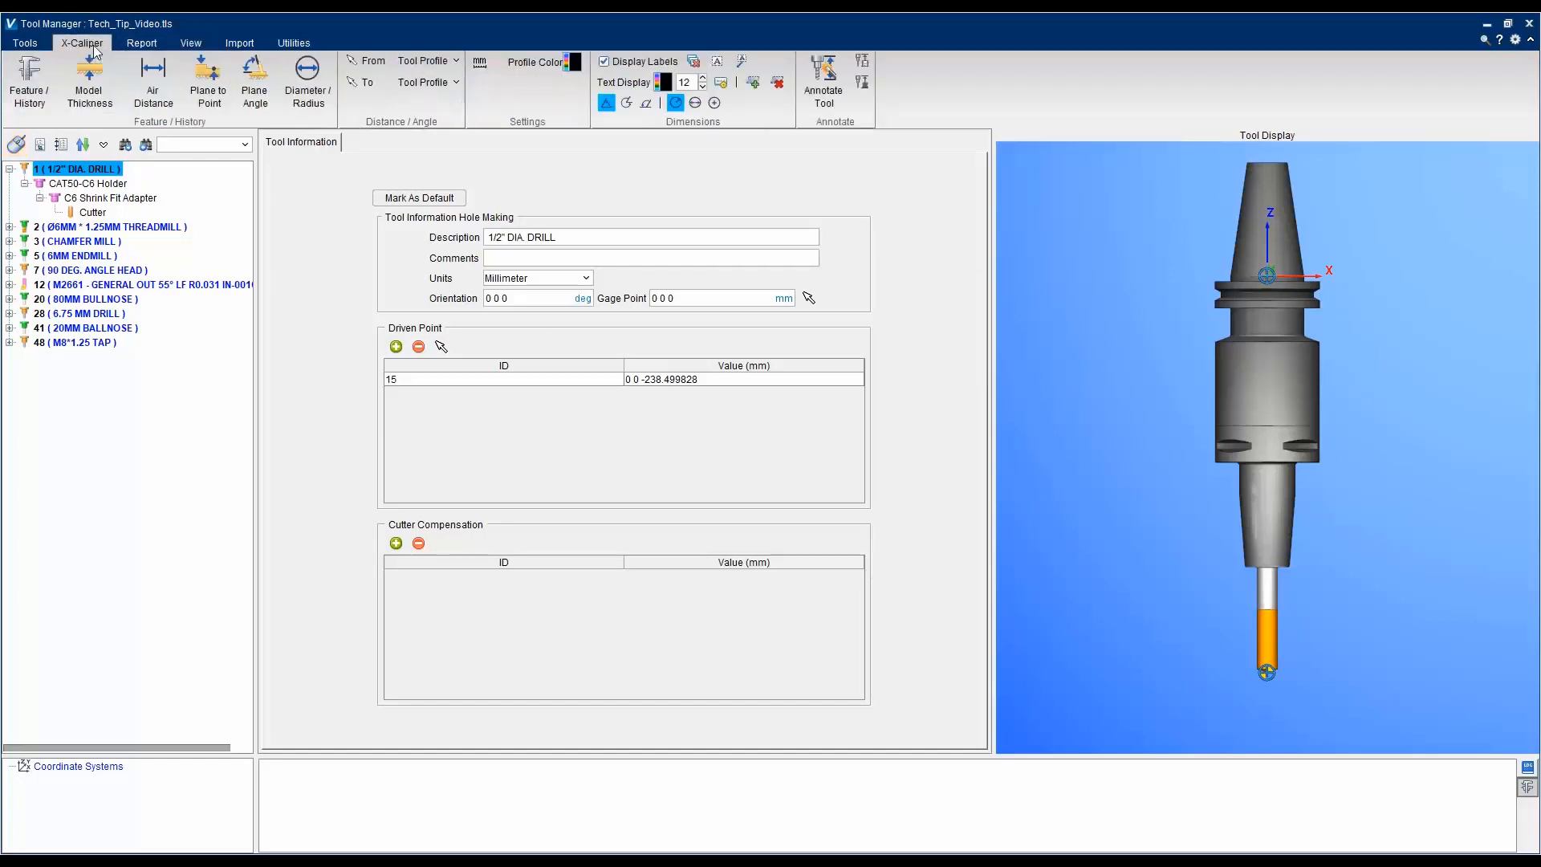
left_click(818, 88)
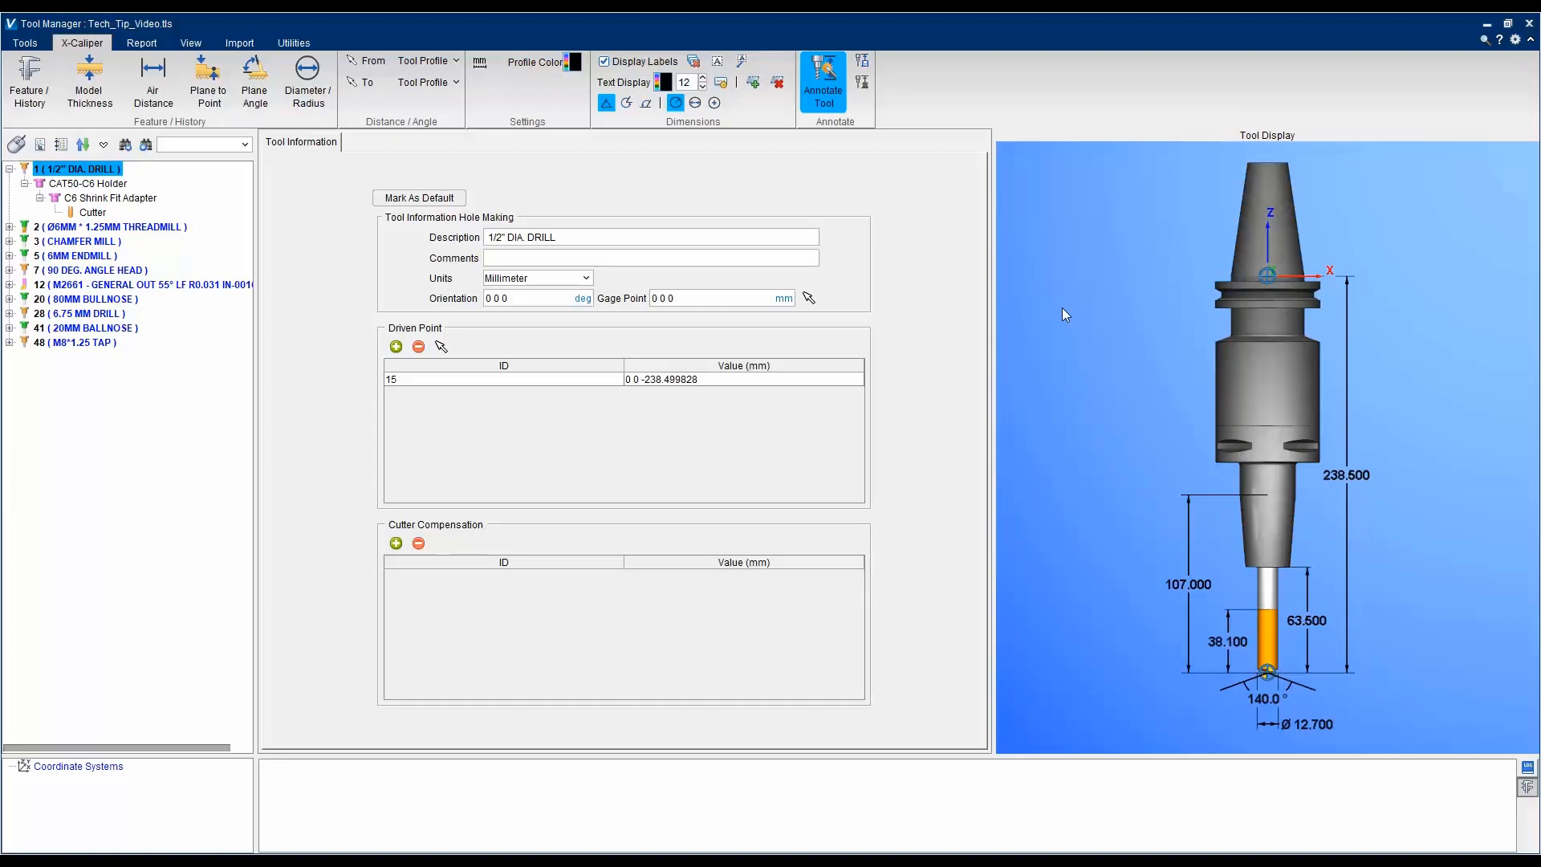
Add a distance dimension from the holder–adapter boundary edge to the shrink fit adapter's lower end, placing it beside the tool
left_click(759, 84)
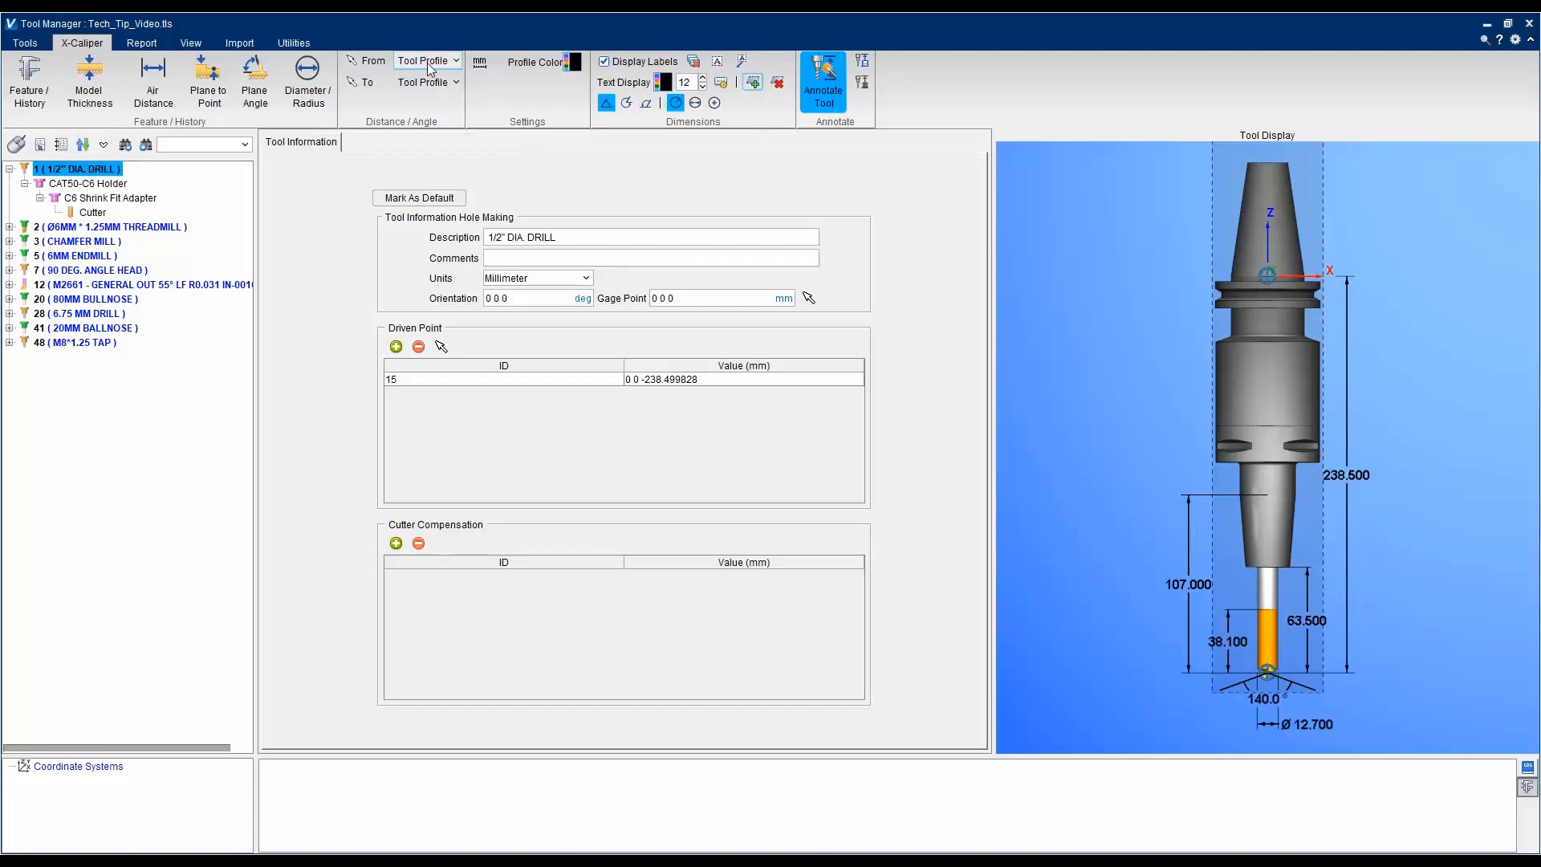
left_click(374, 62)
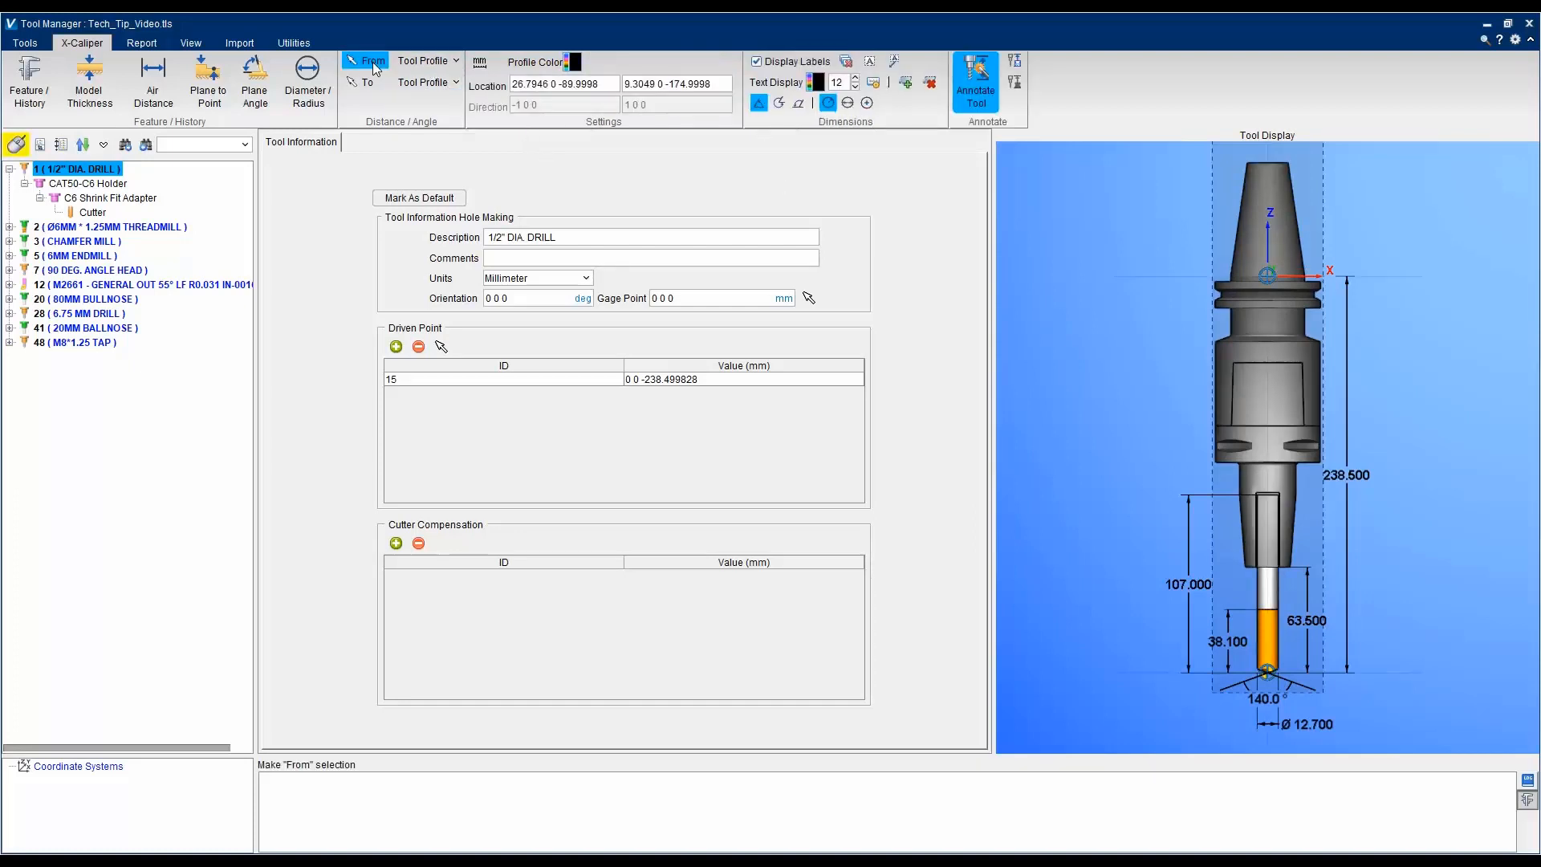
middle_click_drag(1111, 332, 1036, 414)
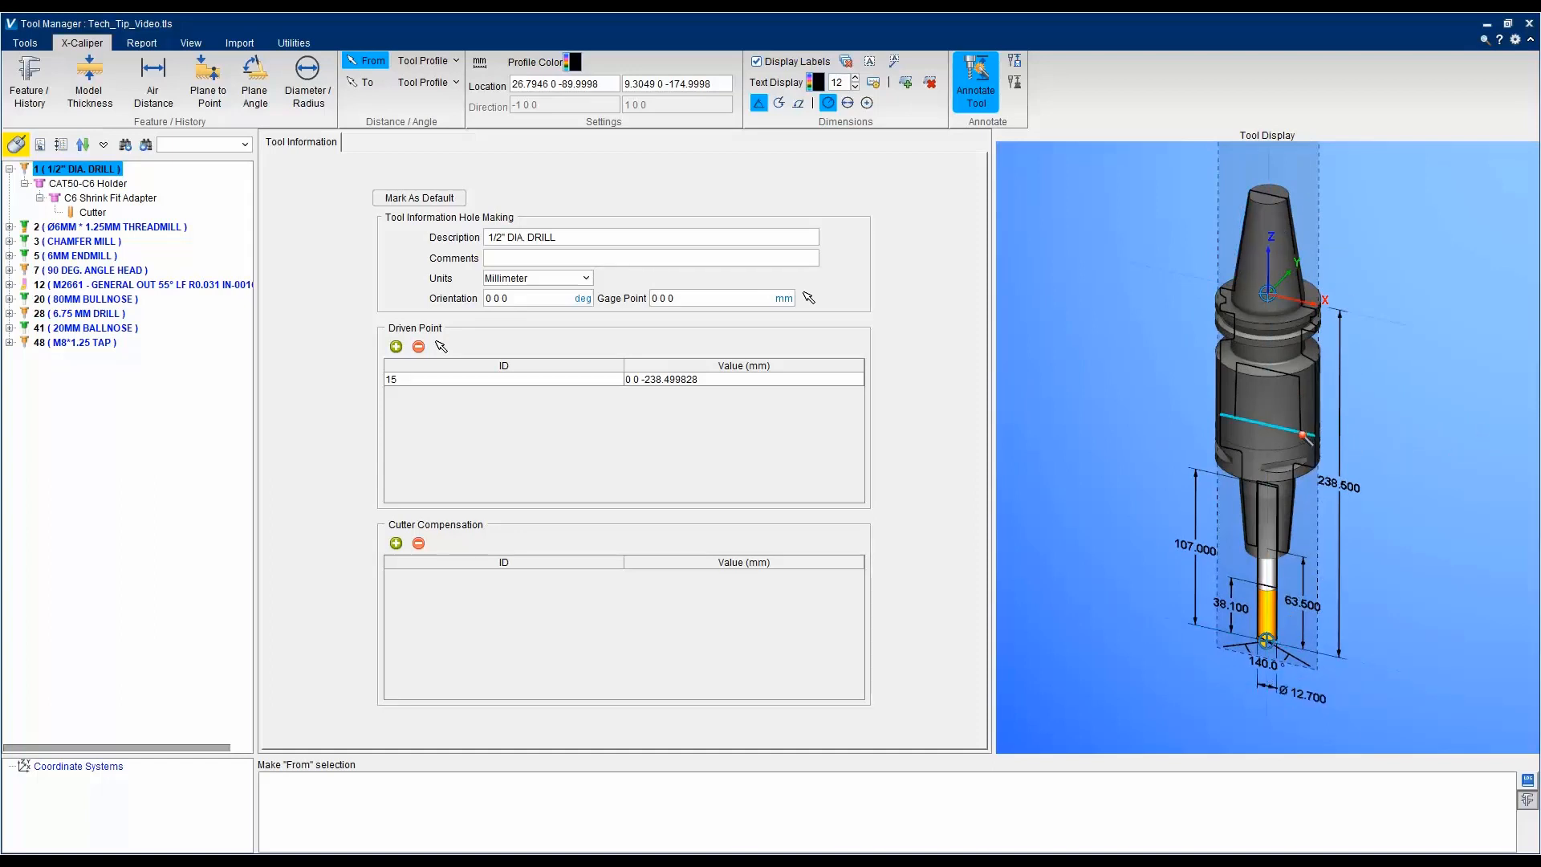
scroll(1319, 444, "up", 6)
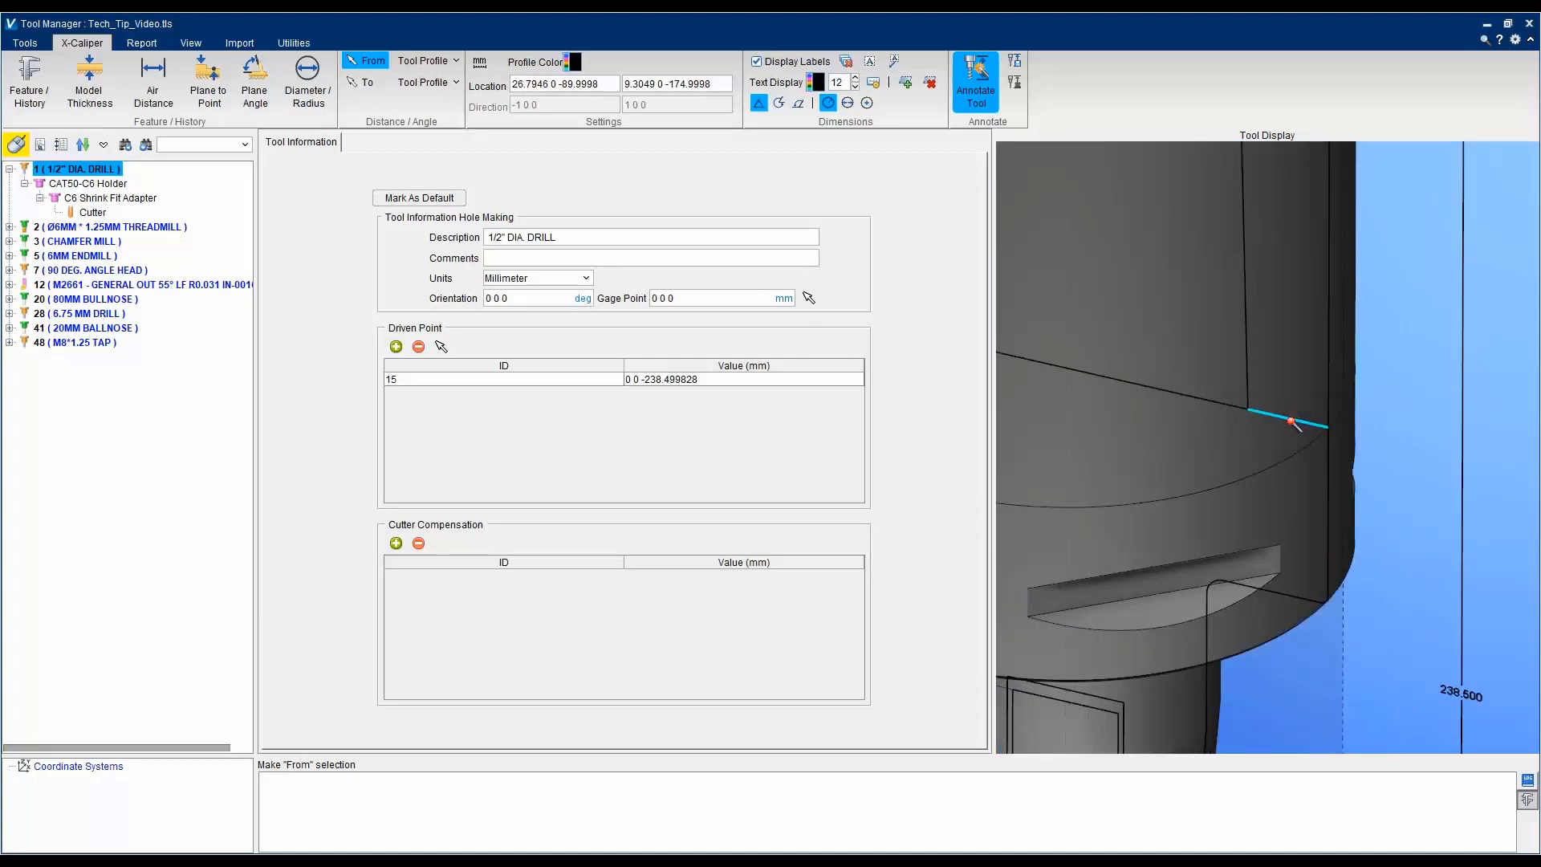
left_click(1294, 423)
scroll(1294, 423, "down", 6)
scroll(1272, 580, "up", 5)
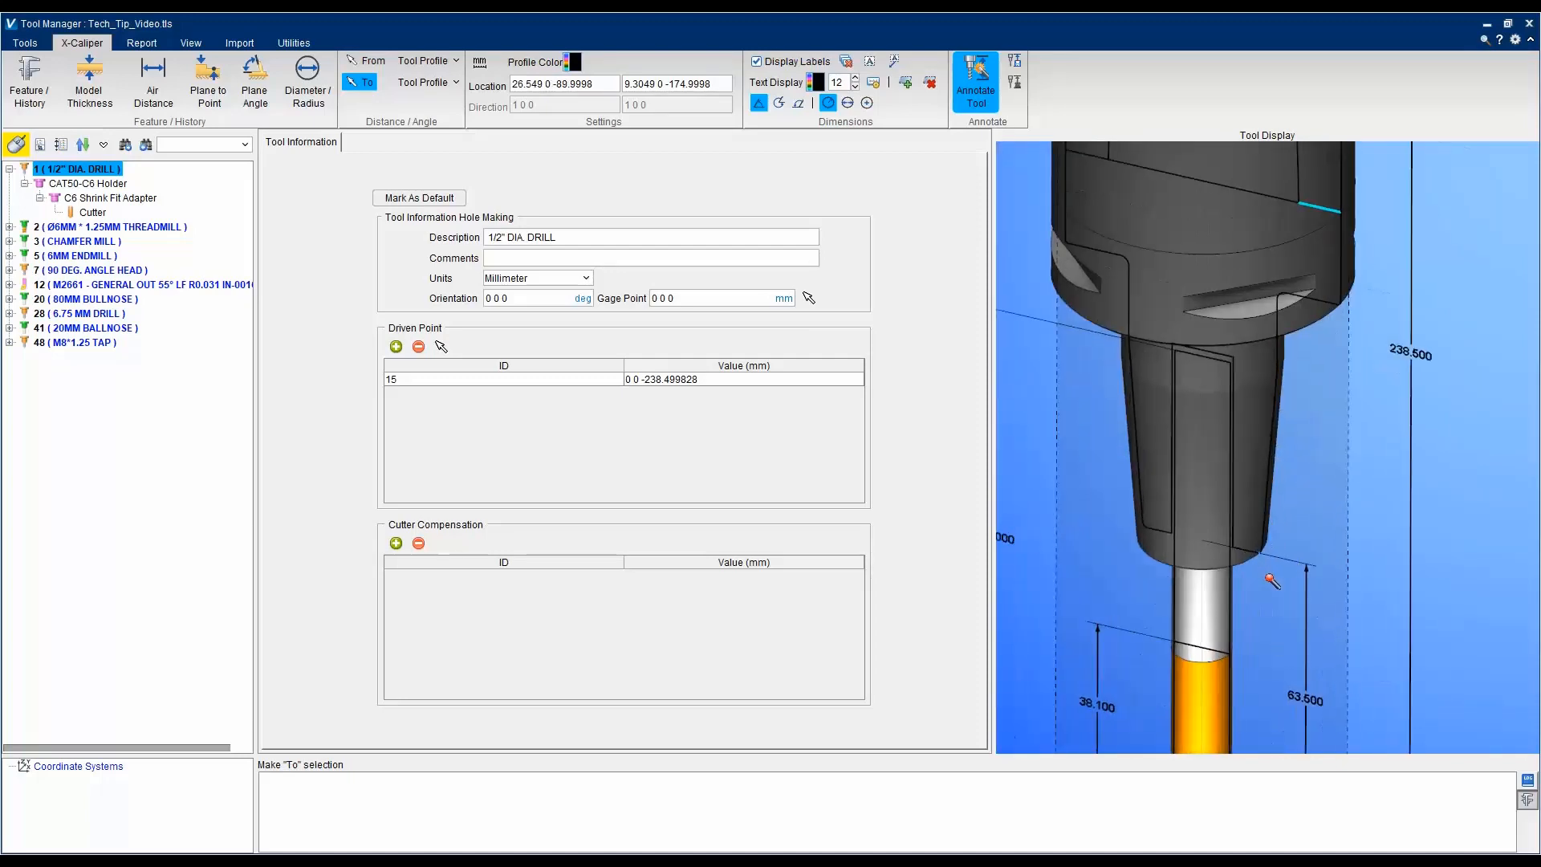
scroll(1268, 577, "up", 3)
left_click(1230, 537)
scroll(1325, 435, "down", 3)
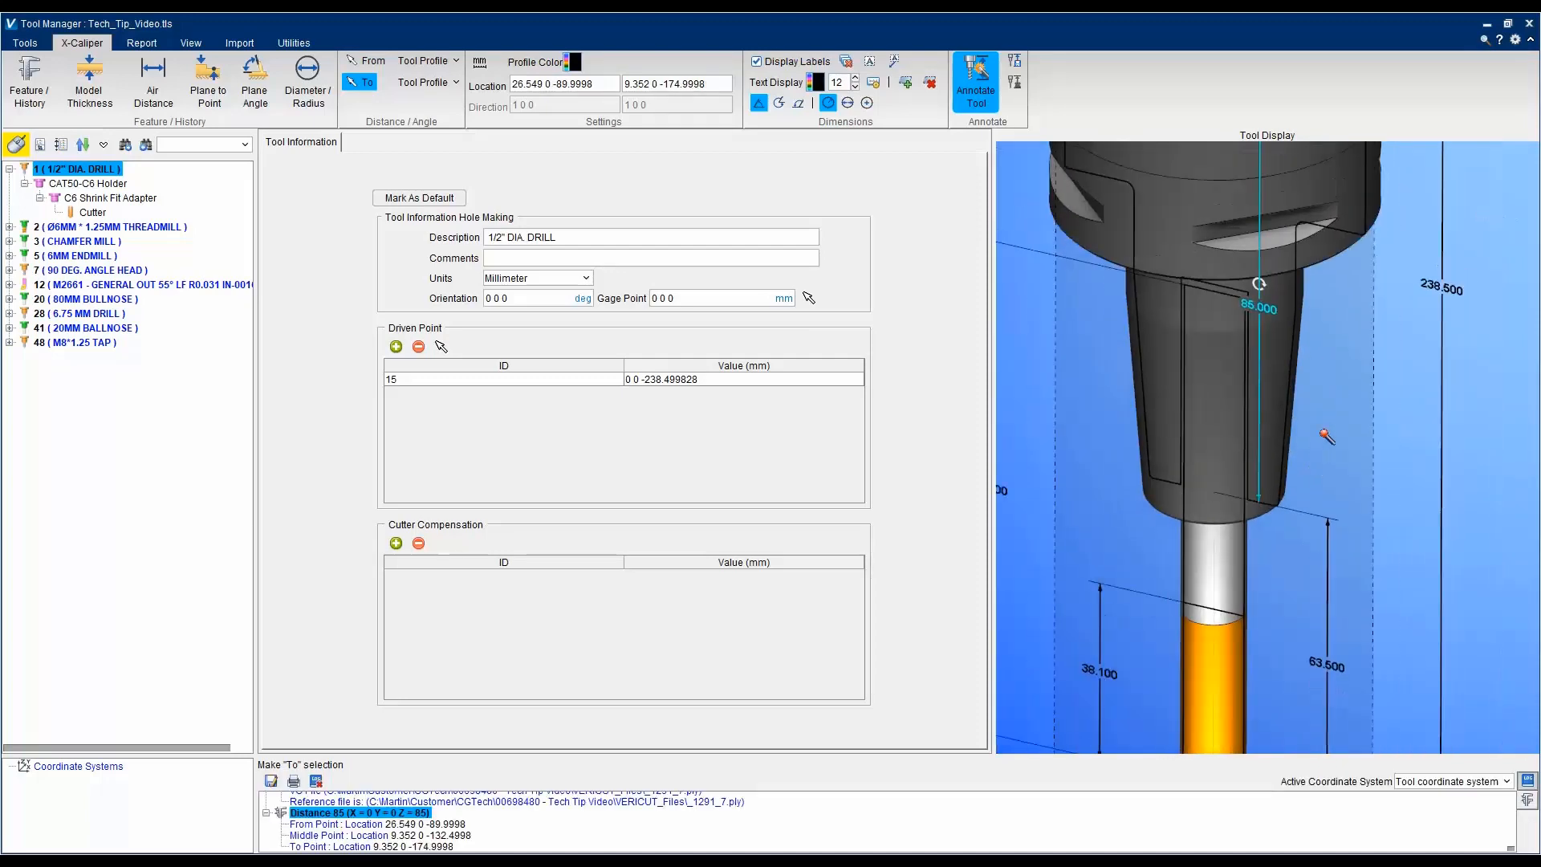
scroll(1327, 436, "down", 4)
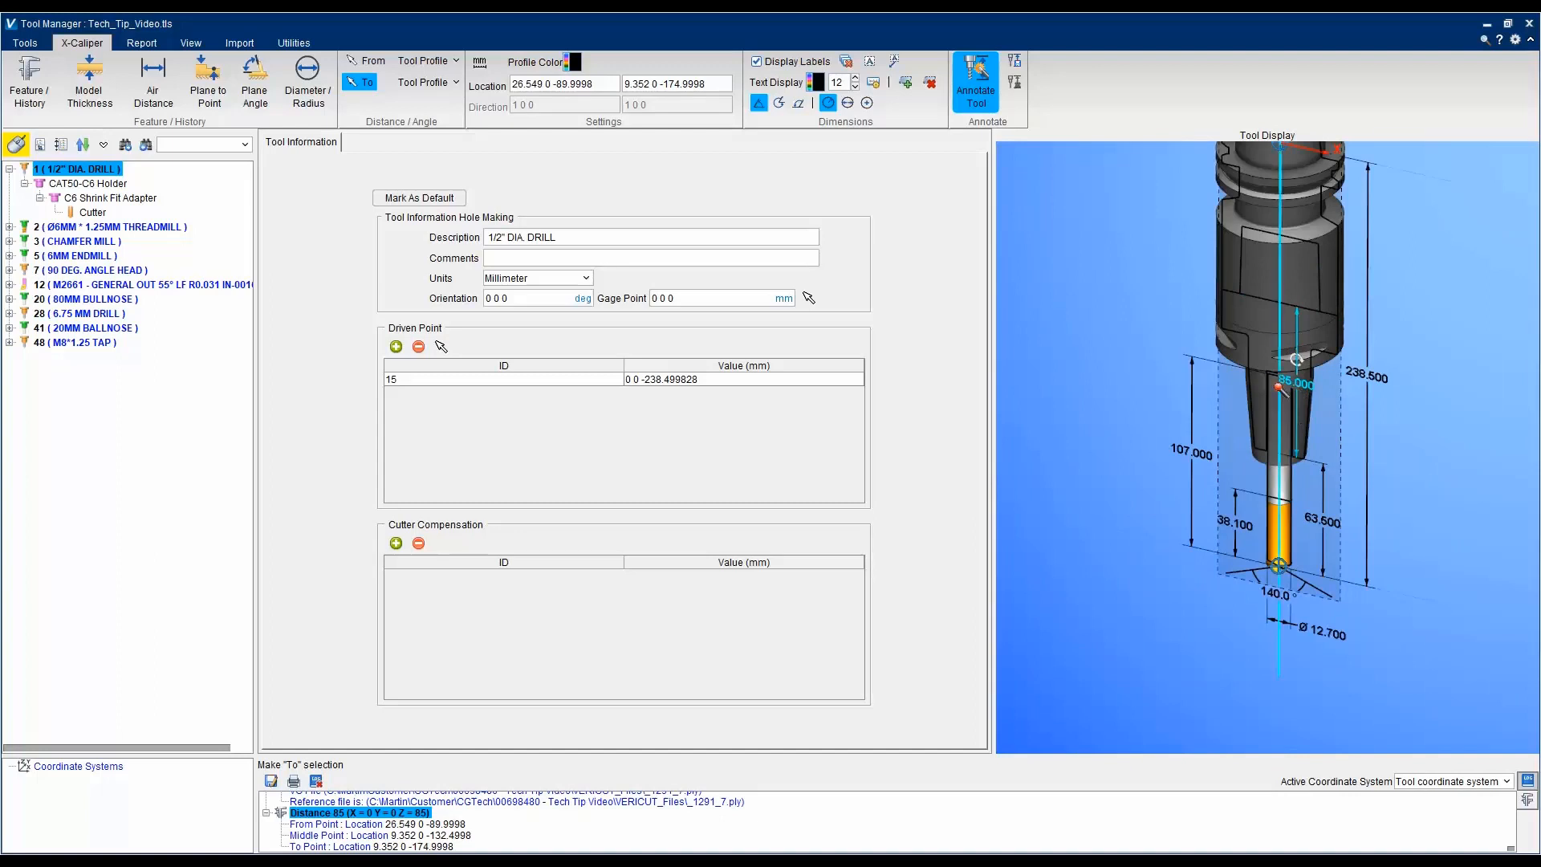
left_click_drag(1294, 384, 1427, 413)
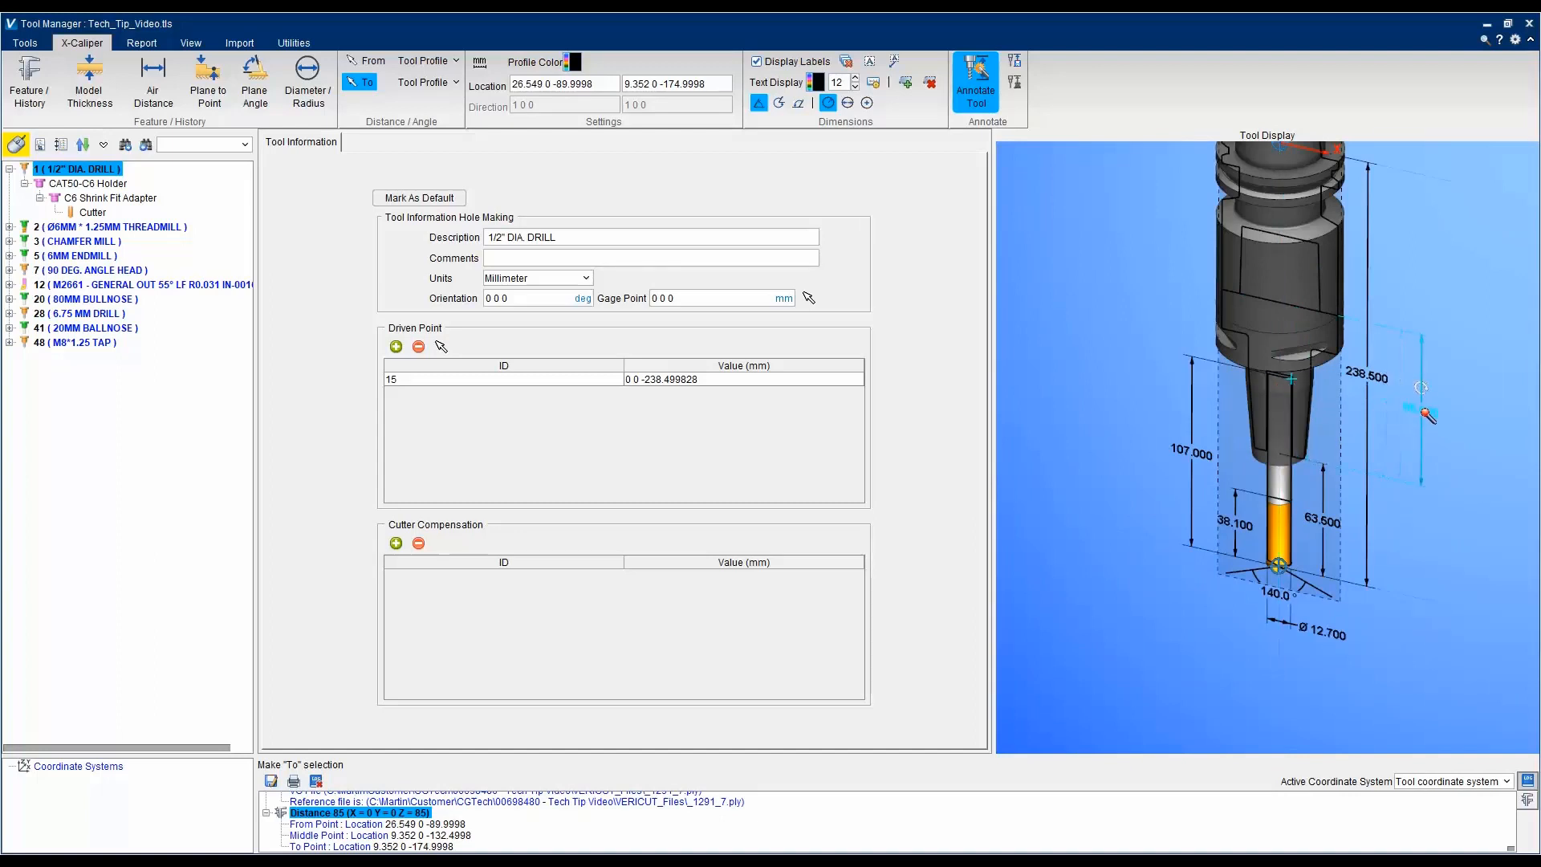
Switch the tool display to the XZ view and move the overall length dimension farther out from the tool
right_click(1438, 303)
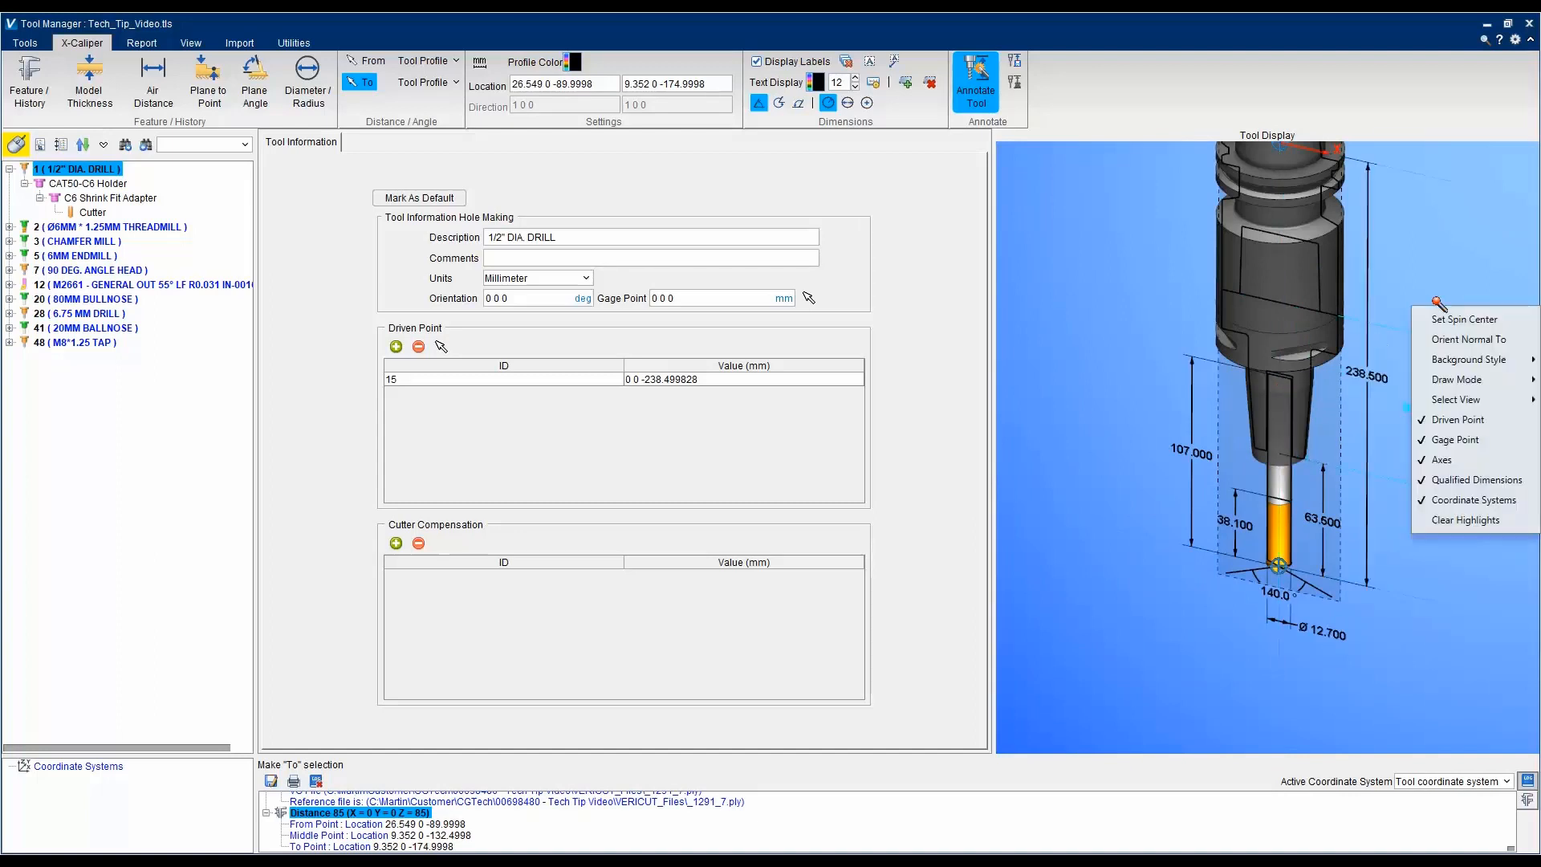
mouse_move(1454, 399)
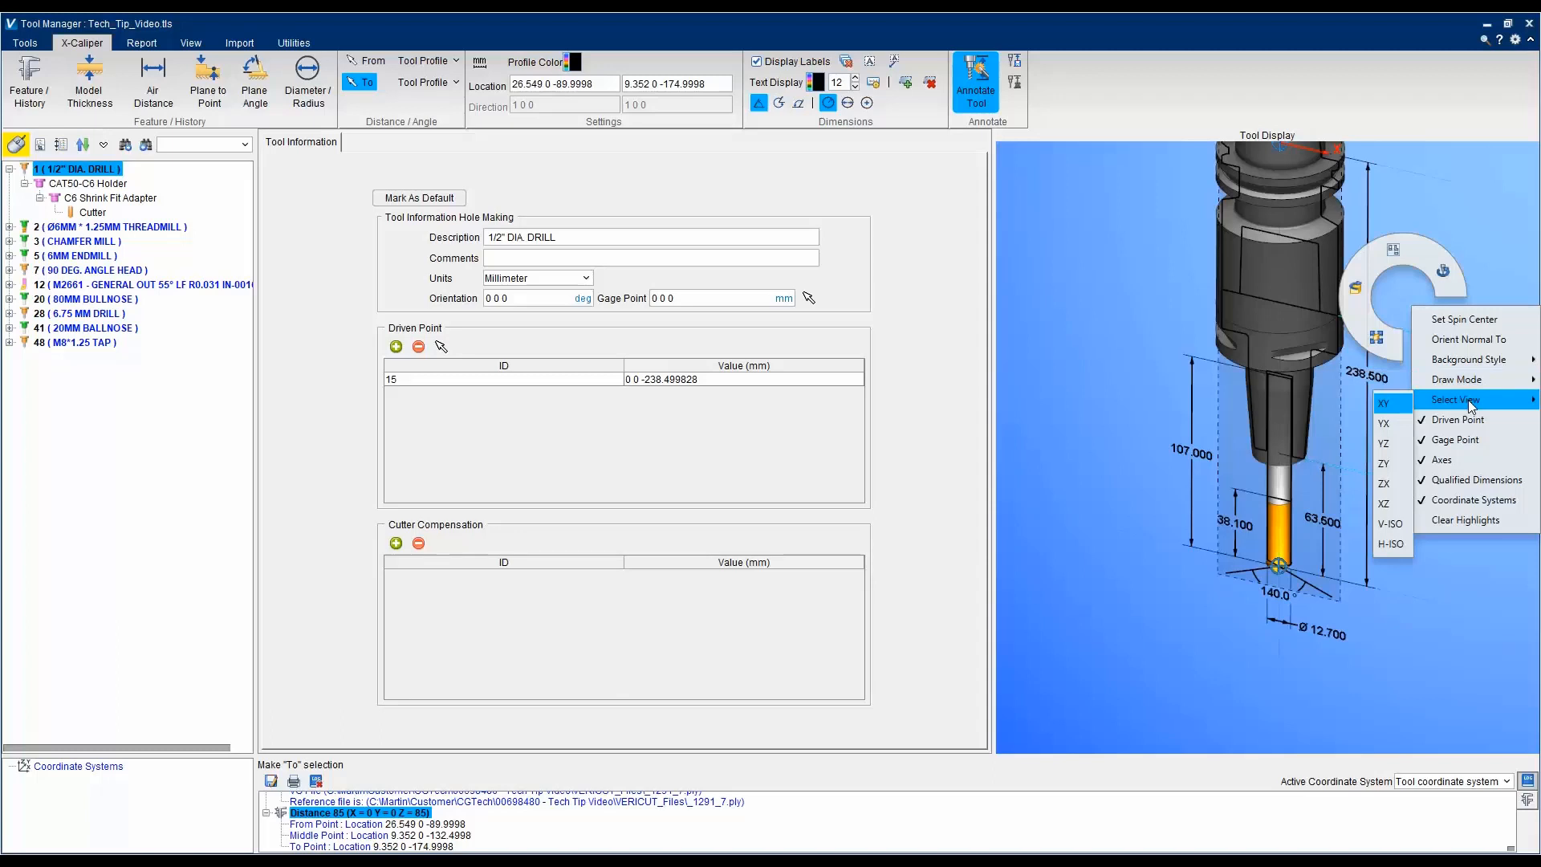
left_click(1397, 503)
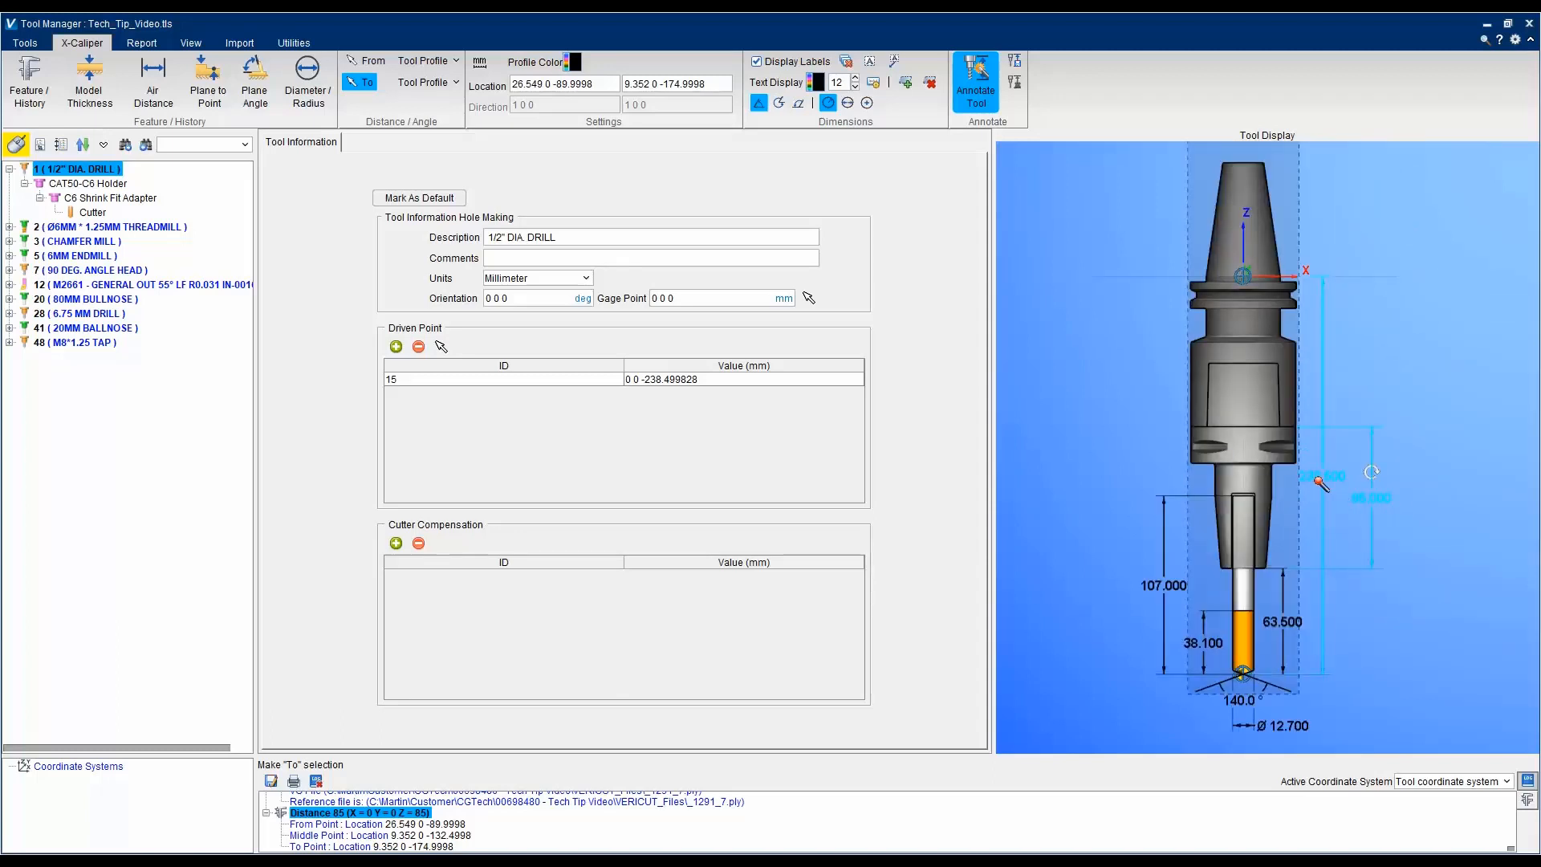
left_click_drag(1325, 484, 1445, 485)
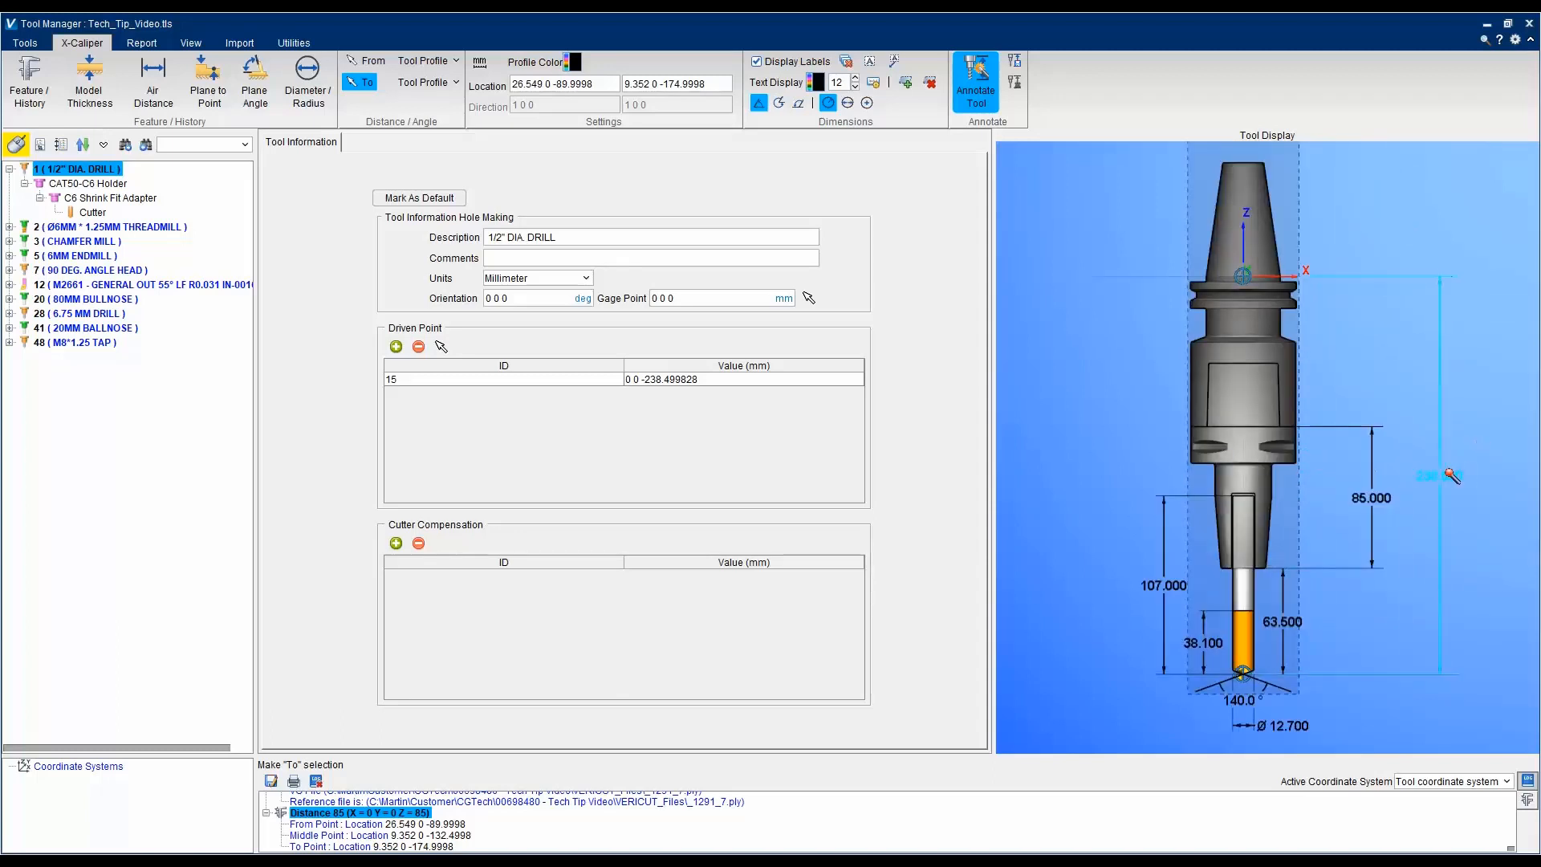
right_click(1439, 481)
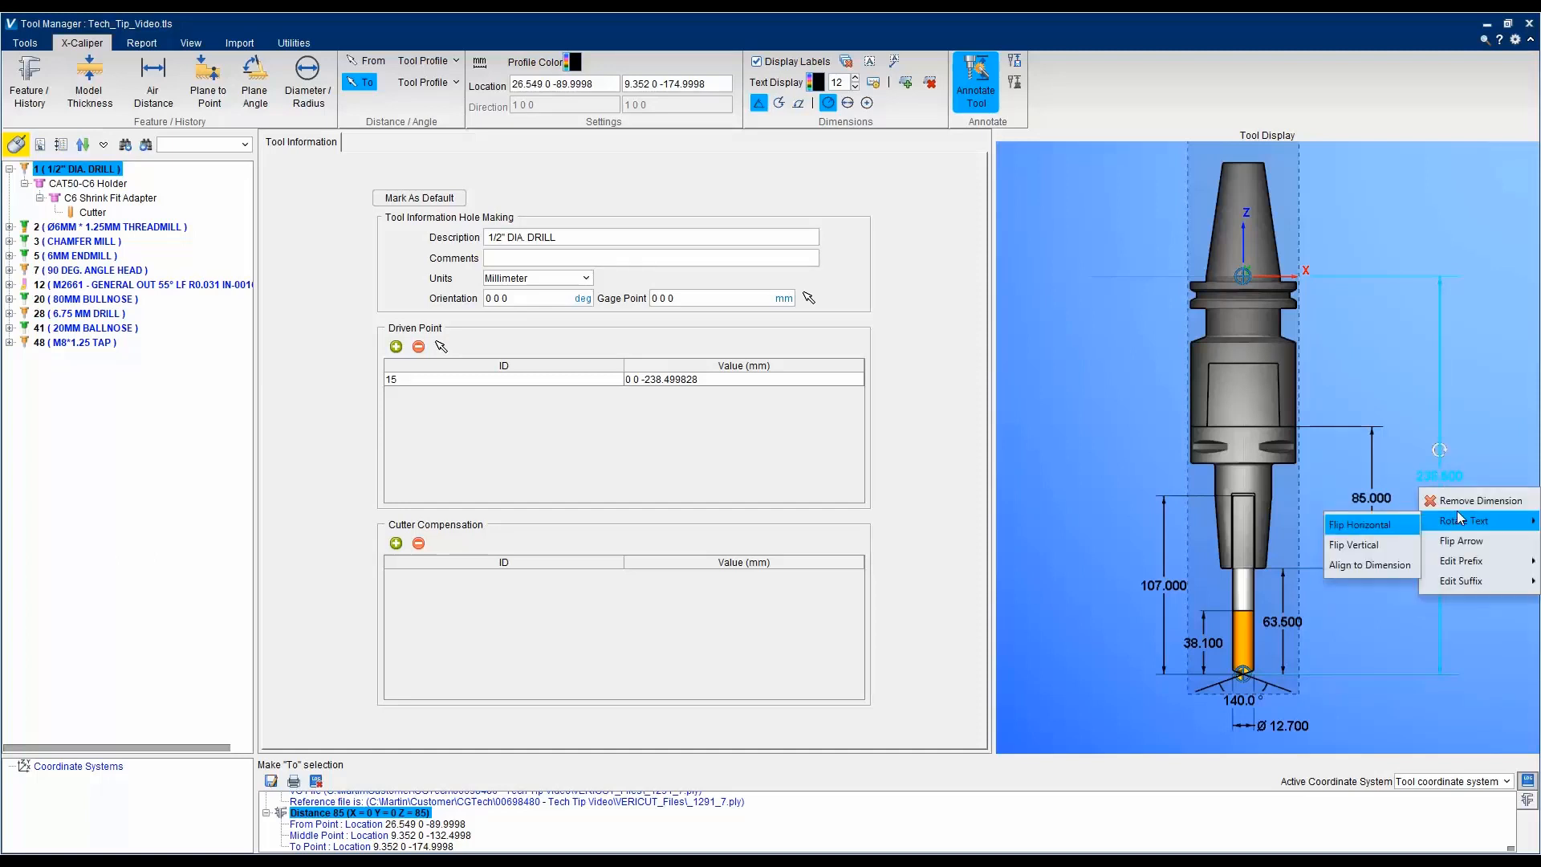
mouse_move(1457, 520)
mouse_move(1459, 561)
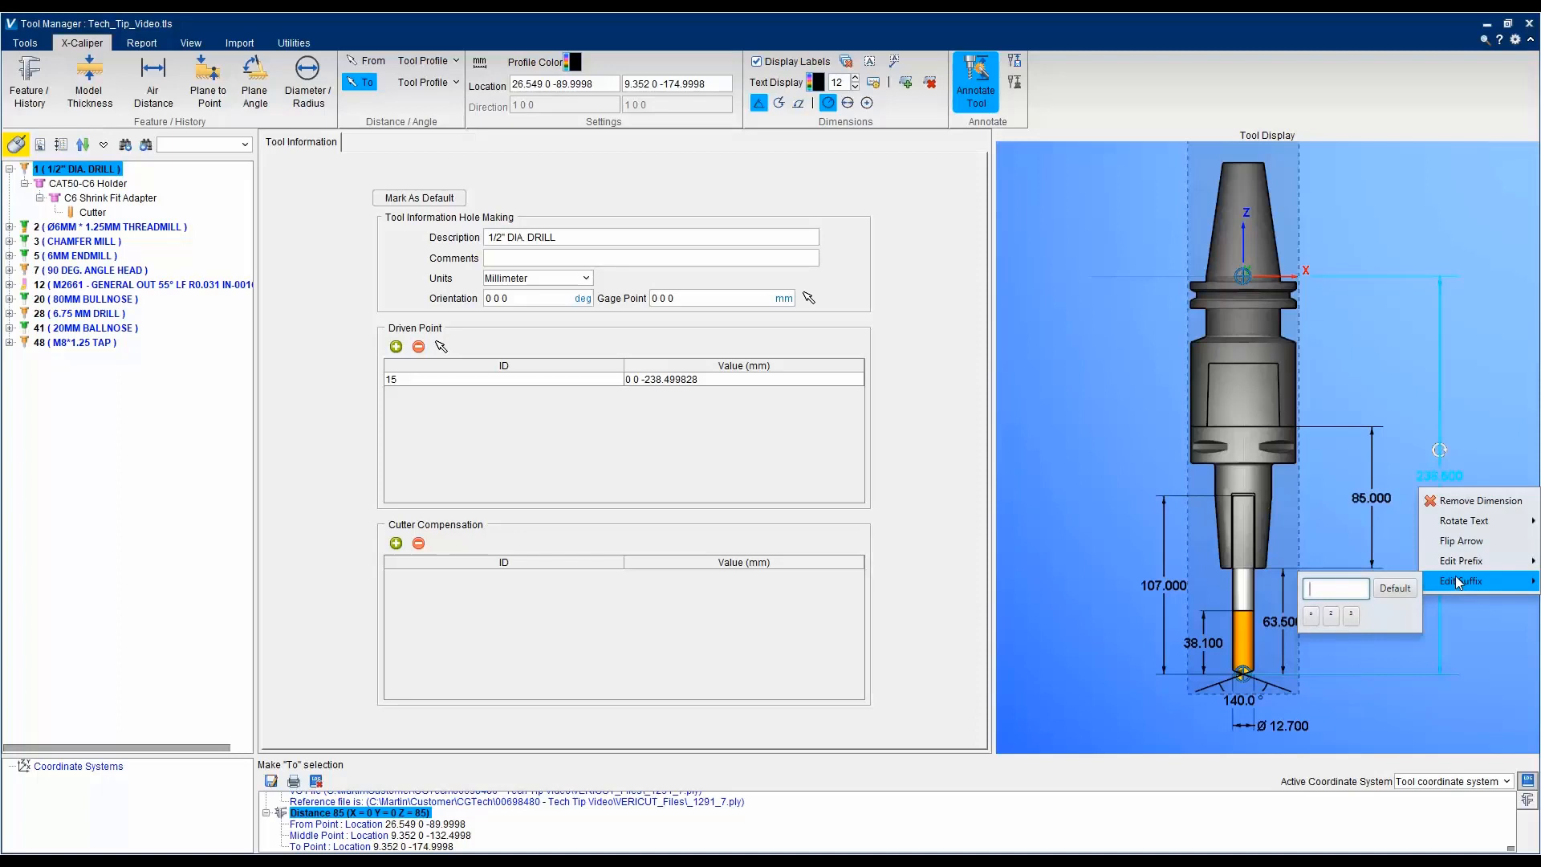
left_click(1504, 428)
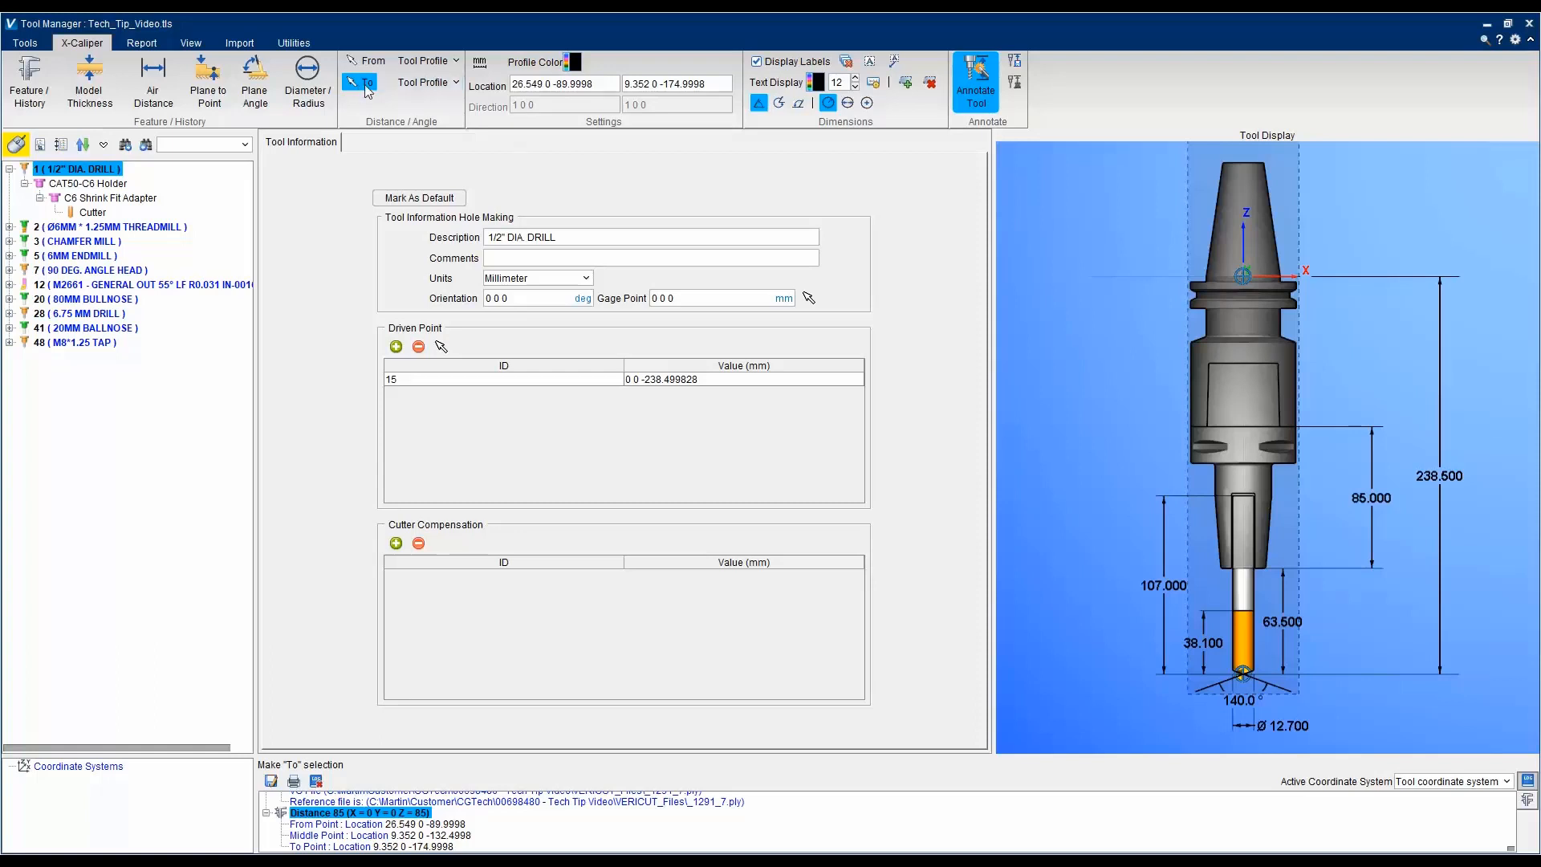
End the distance dimensioning and save the drill's current annotations
left_click(366, 85)
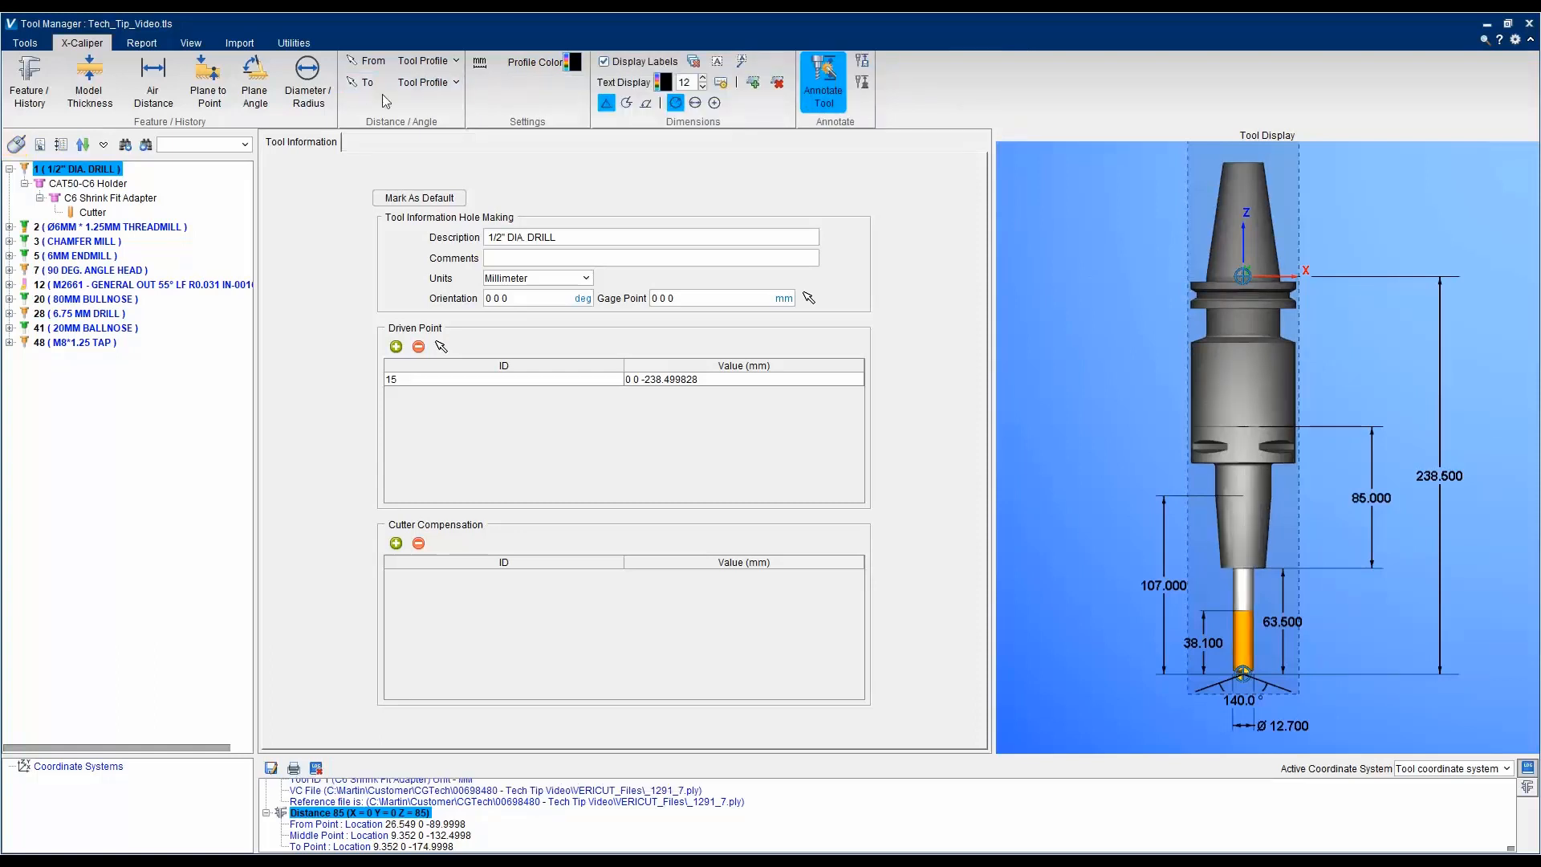
left_click(777, 84)
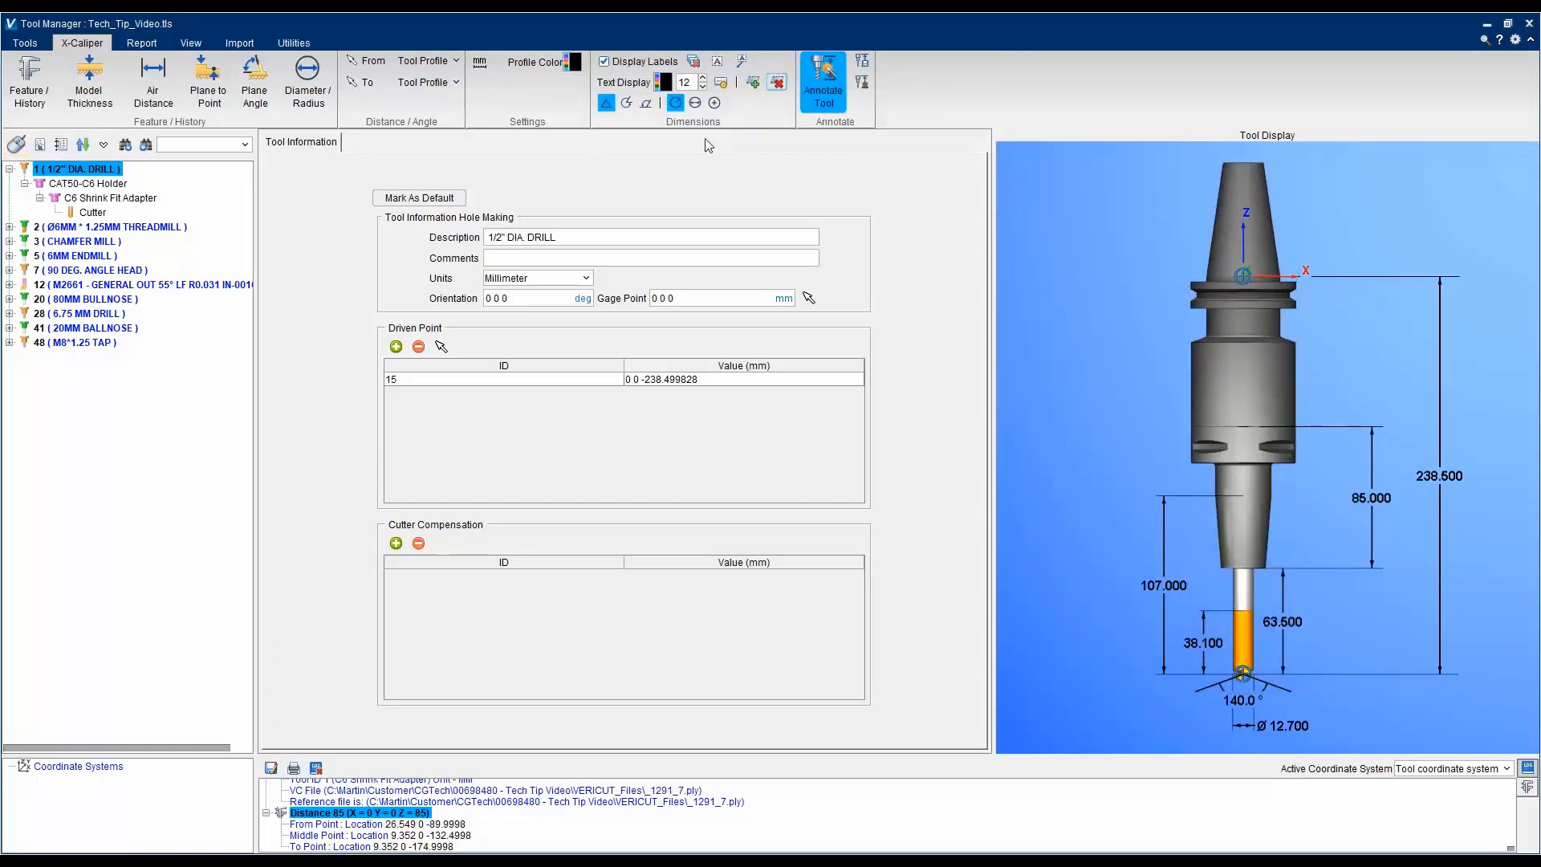
left_click(865, 68)
Label the CAT50-C6 Holder and the C6 Shrink Fit Adapter using Feature/History, placing both labels beside the tool
left_click(38, 95)
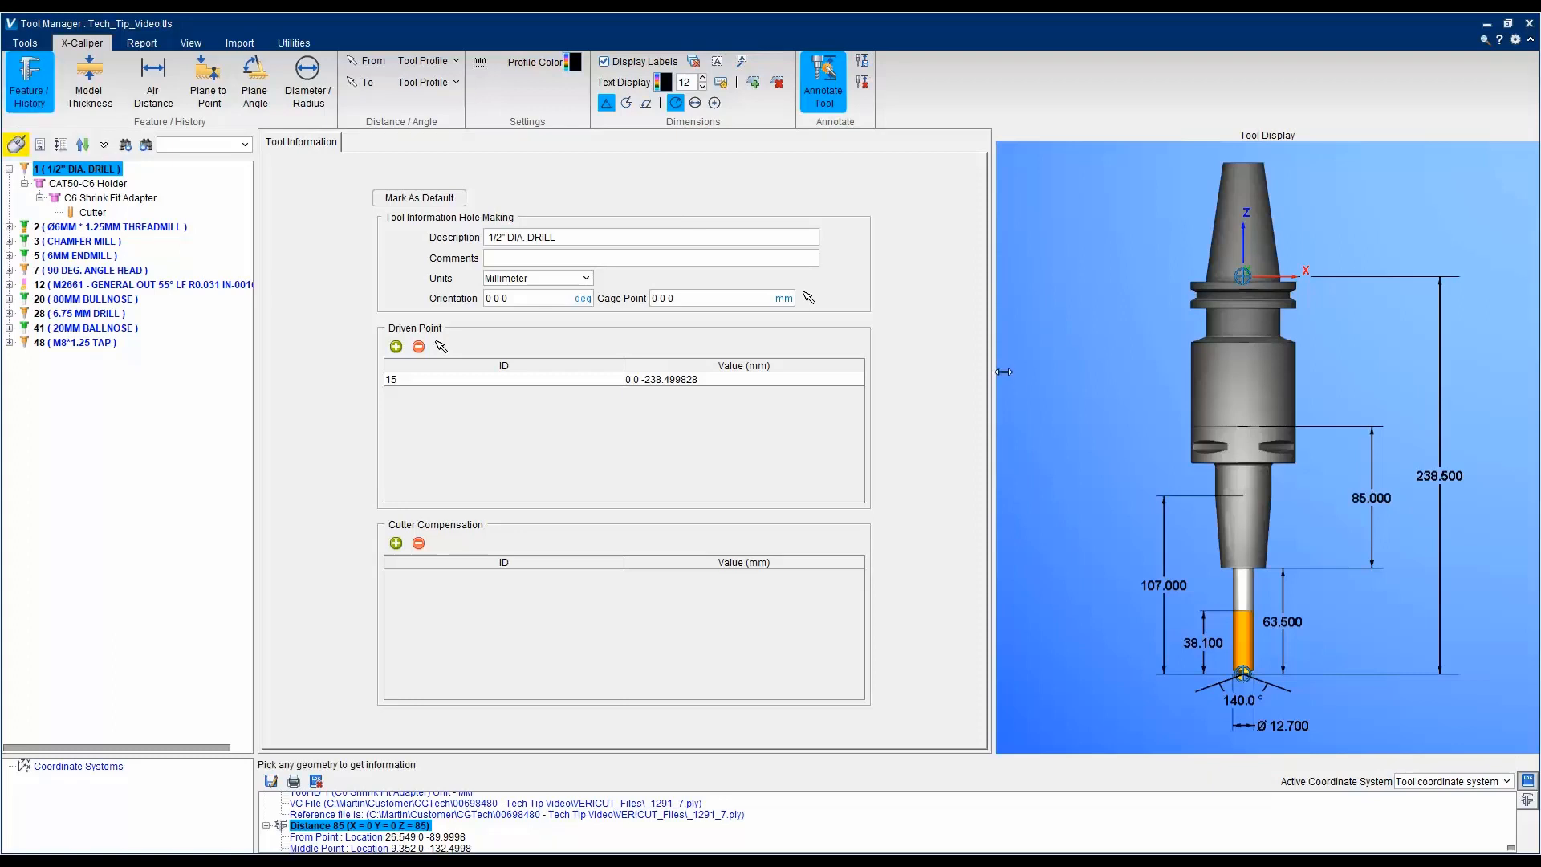
left_click(1210, 379)
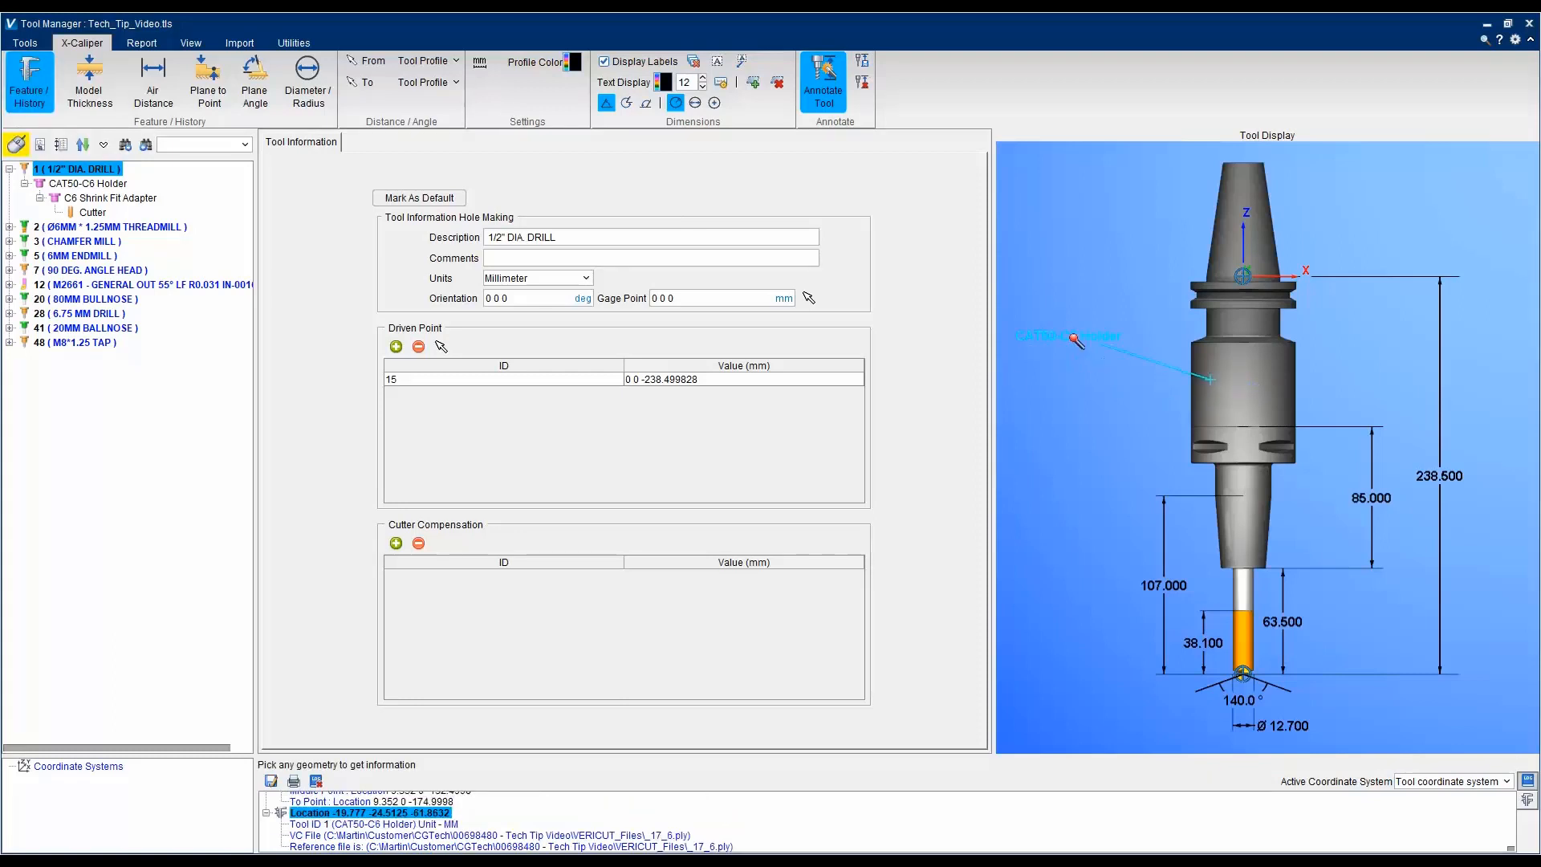
left_click(1225, 439)
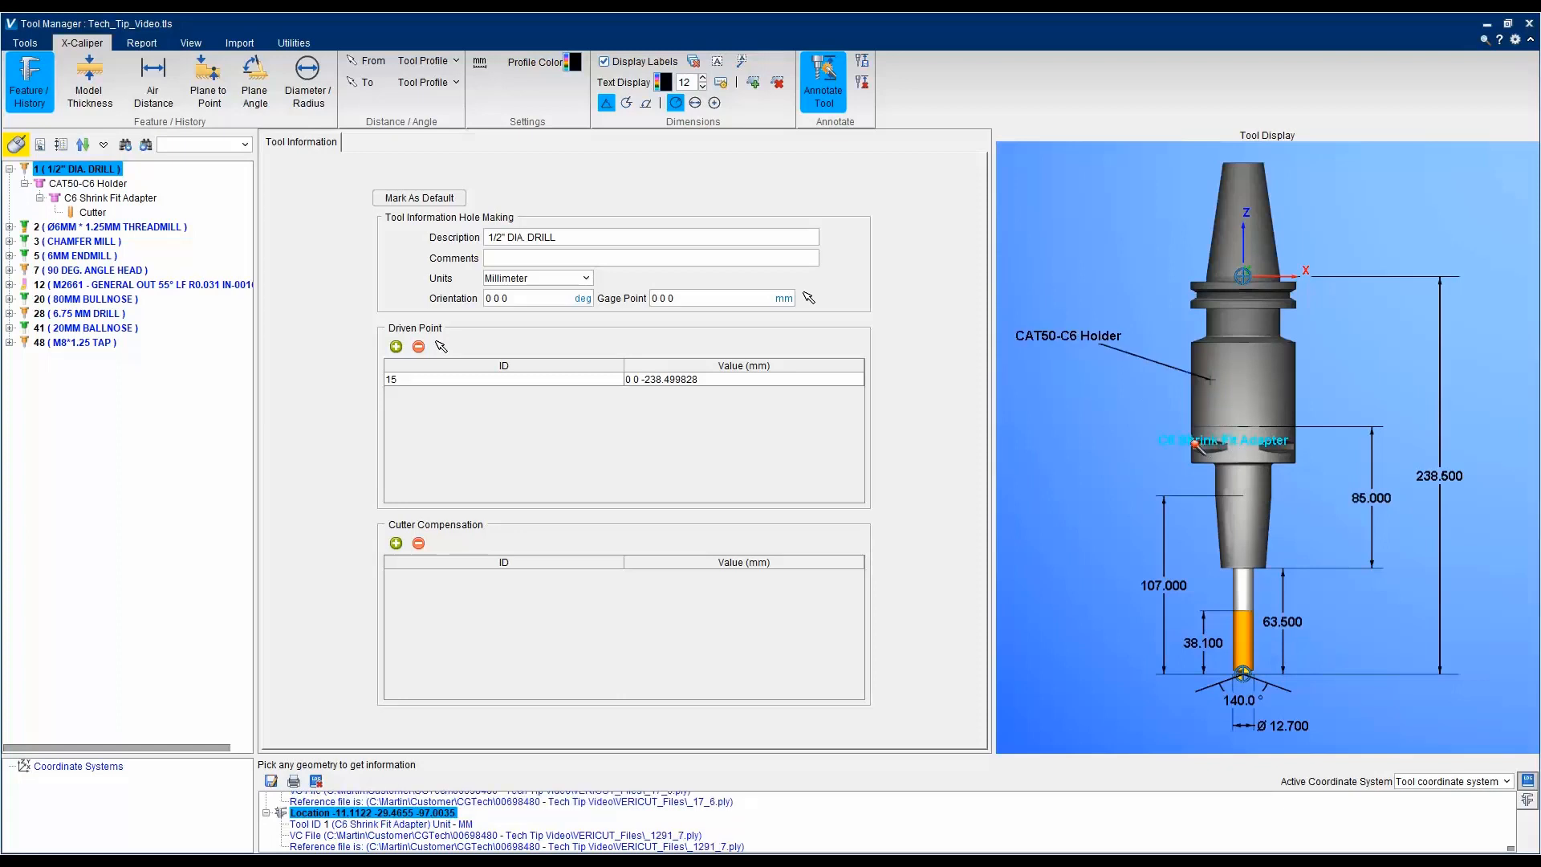
left_click(1094, 410)
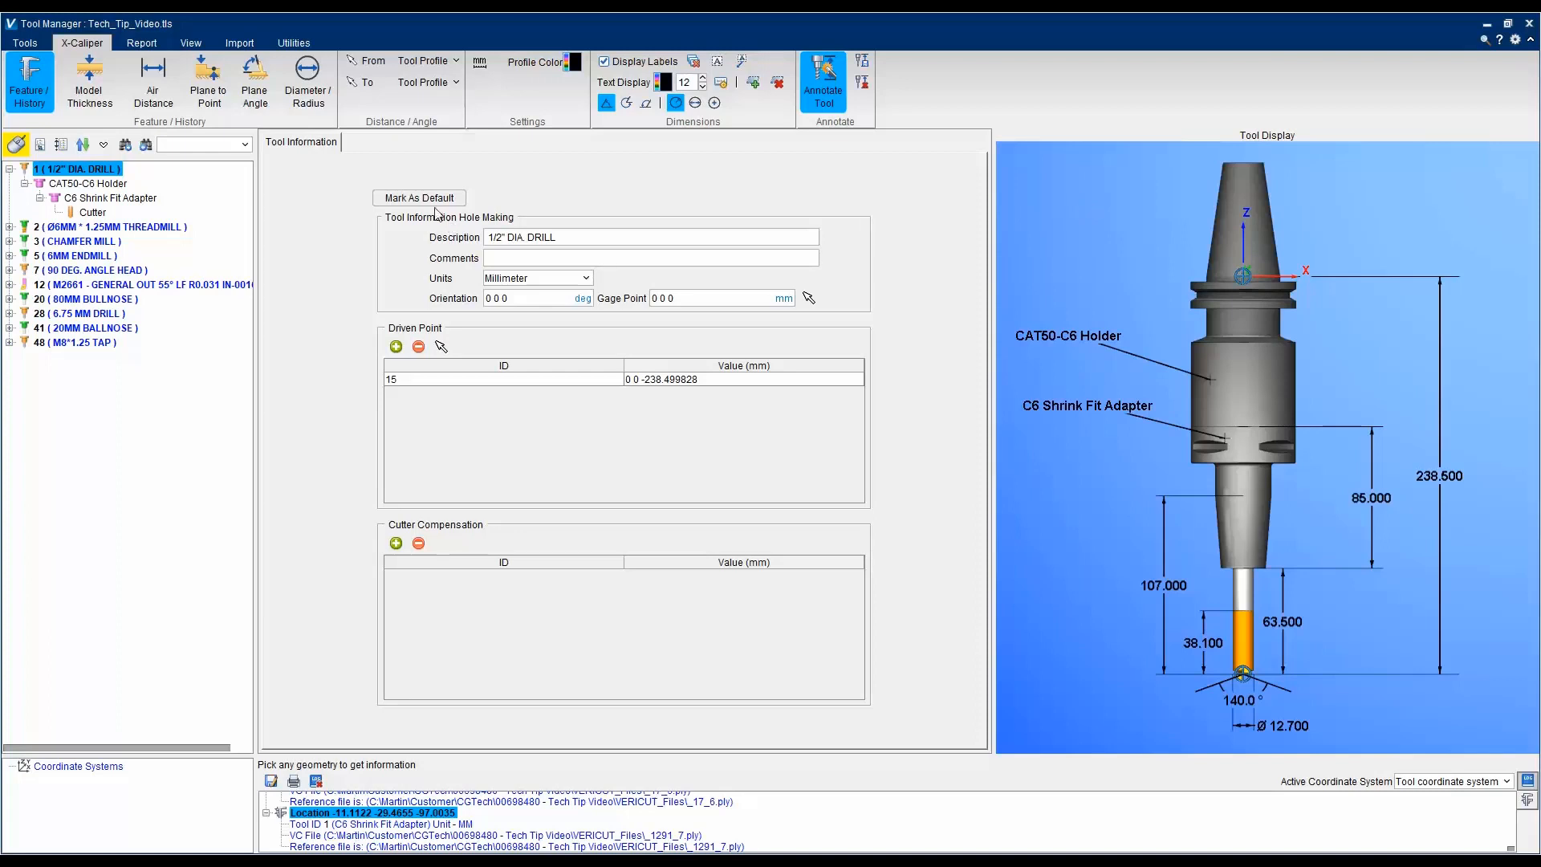
Add a section to the drill assembly with its origin on the CAT50-C6 Holder
left_click(195, 44)
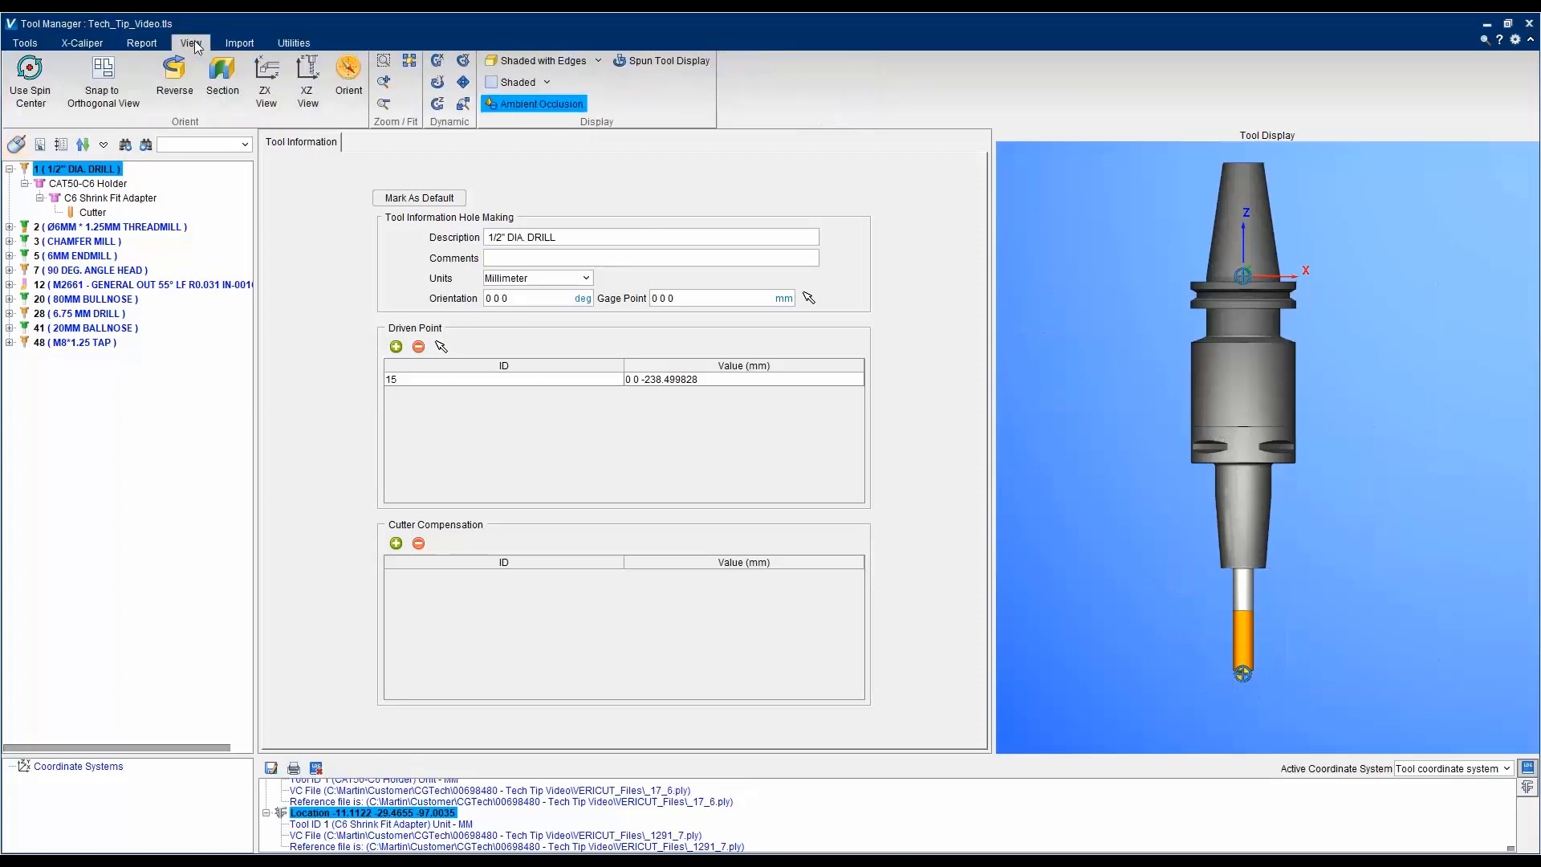
left_click(231, 76)
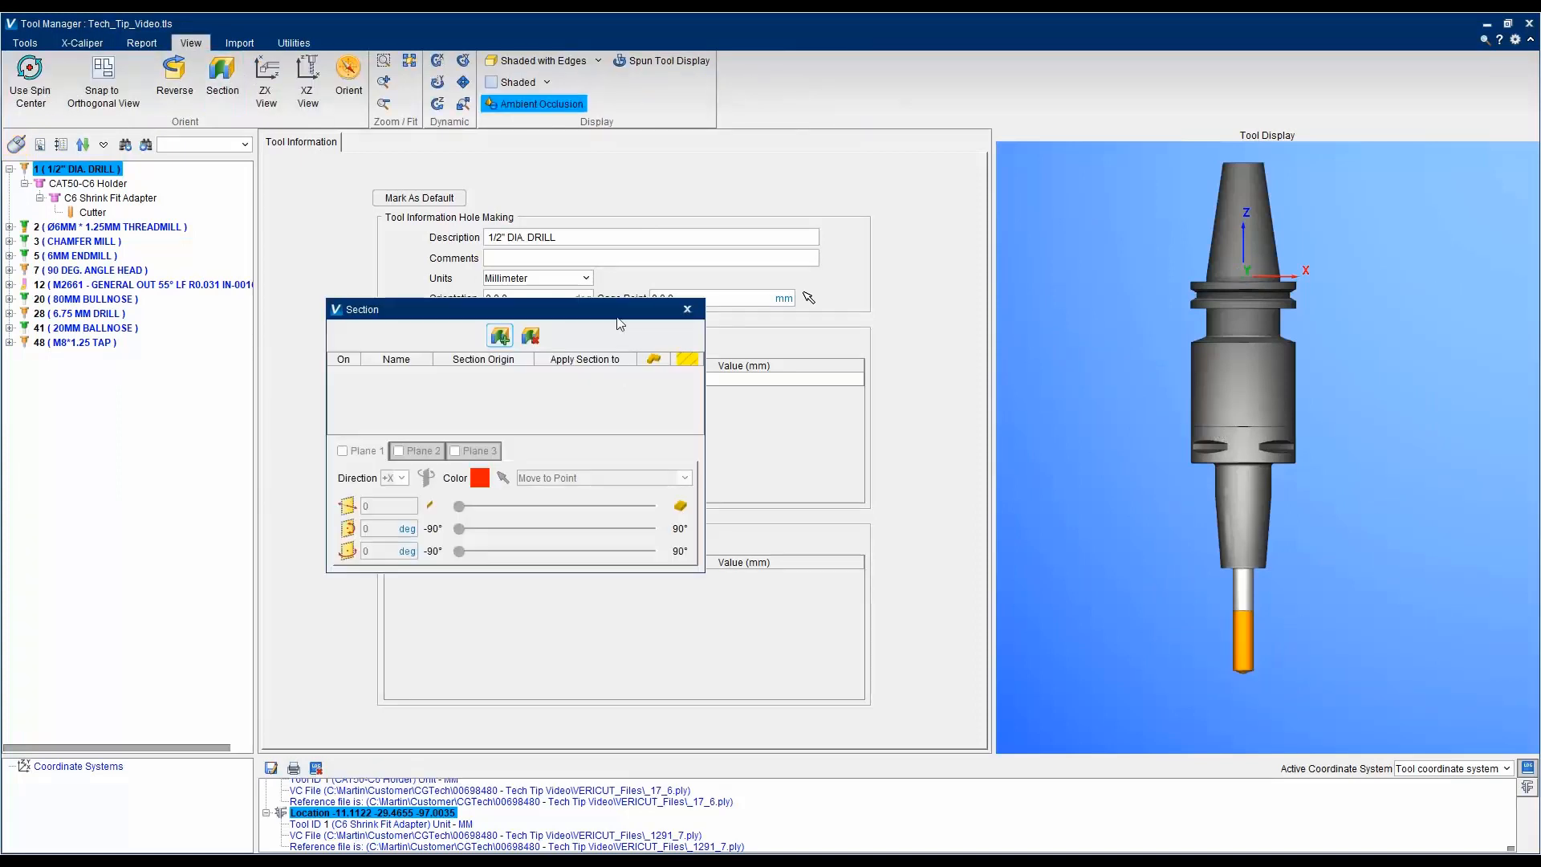
left_click(500, 336)
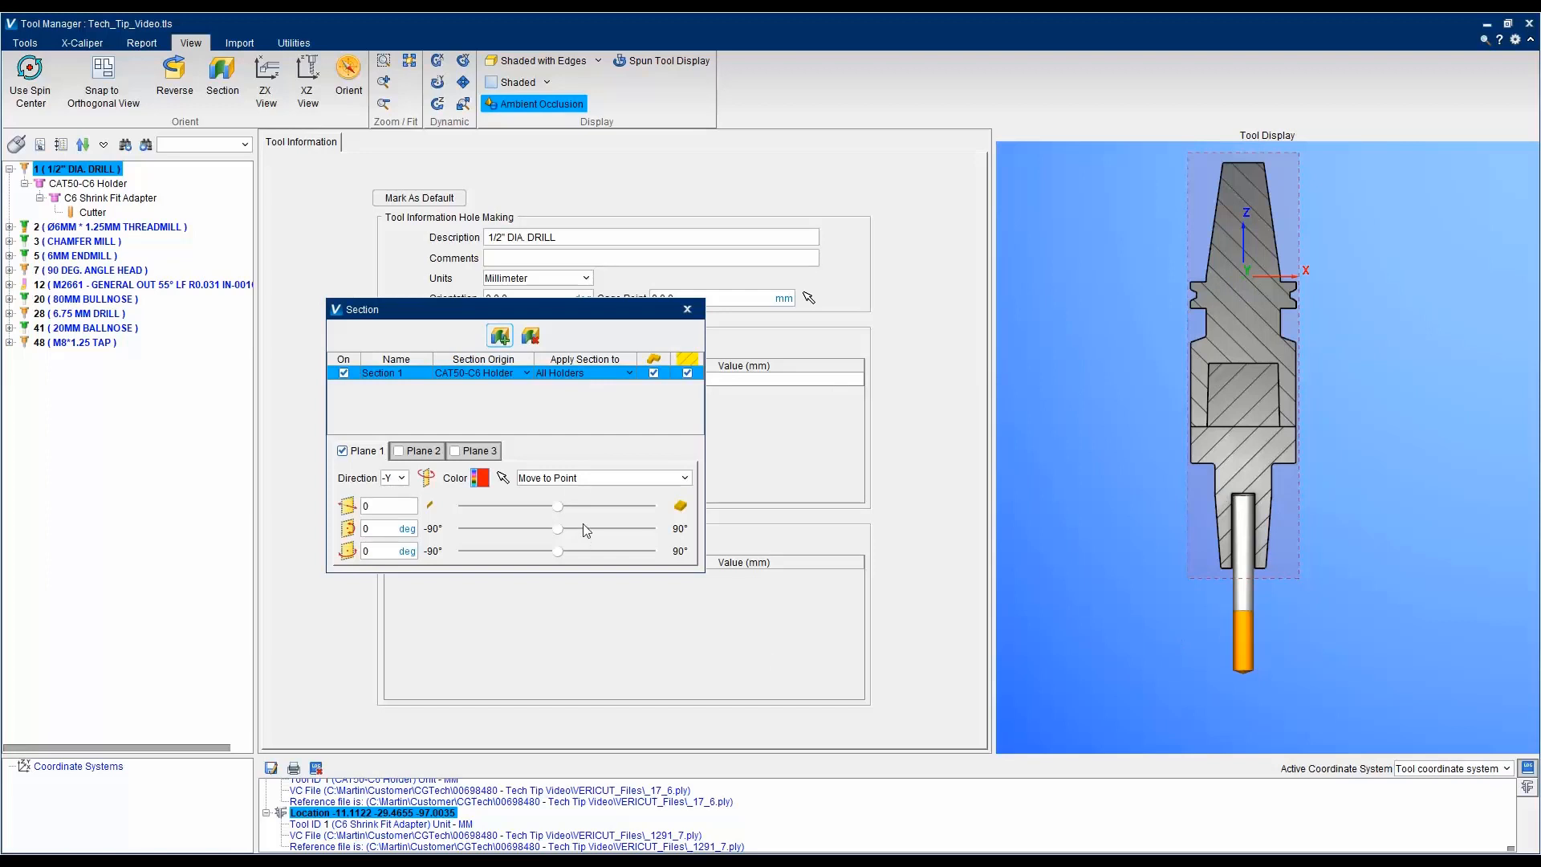
Try applying the section to All Components and All Cutters, and set it back to All Holders
left_click(591, 372)
left_click(594, 402)
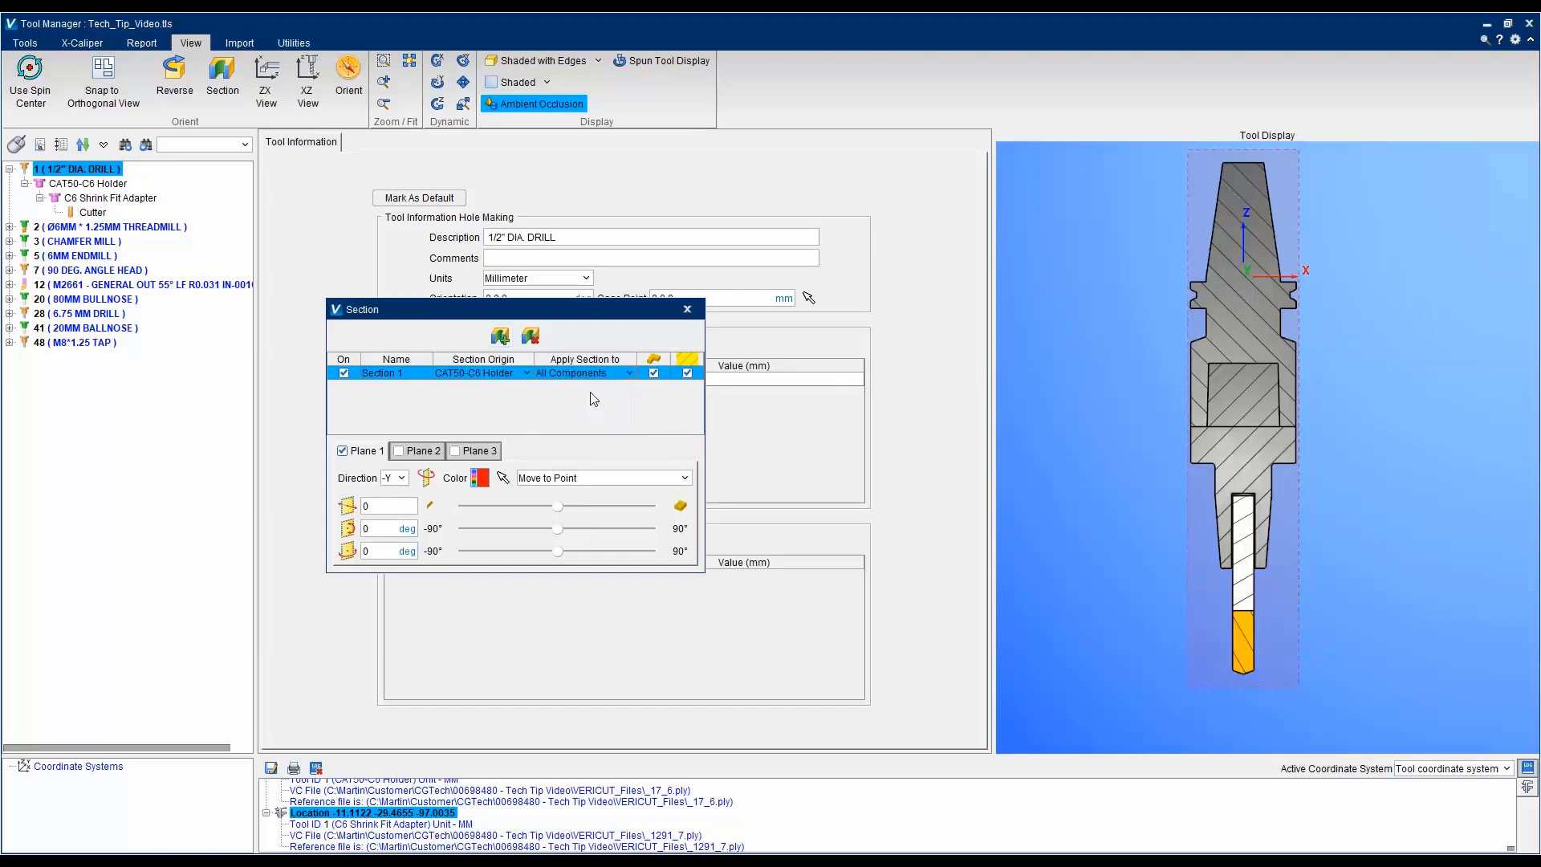
left_click(594, 373)
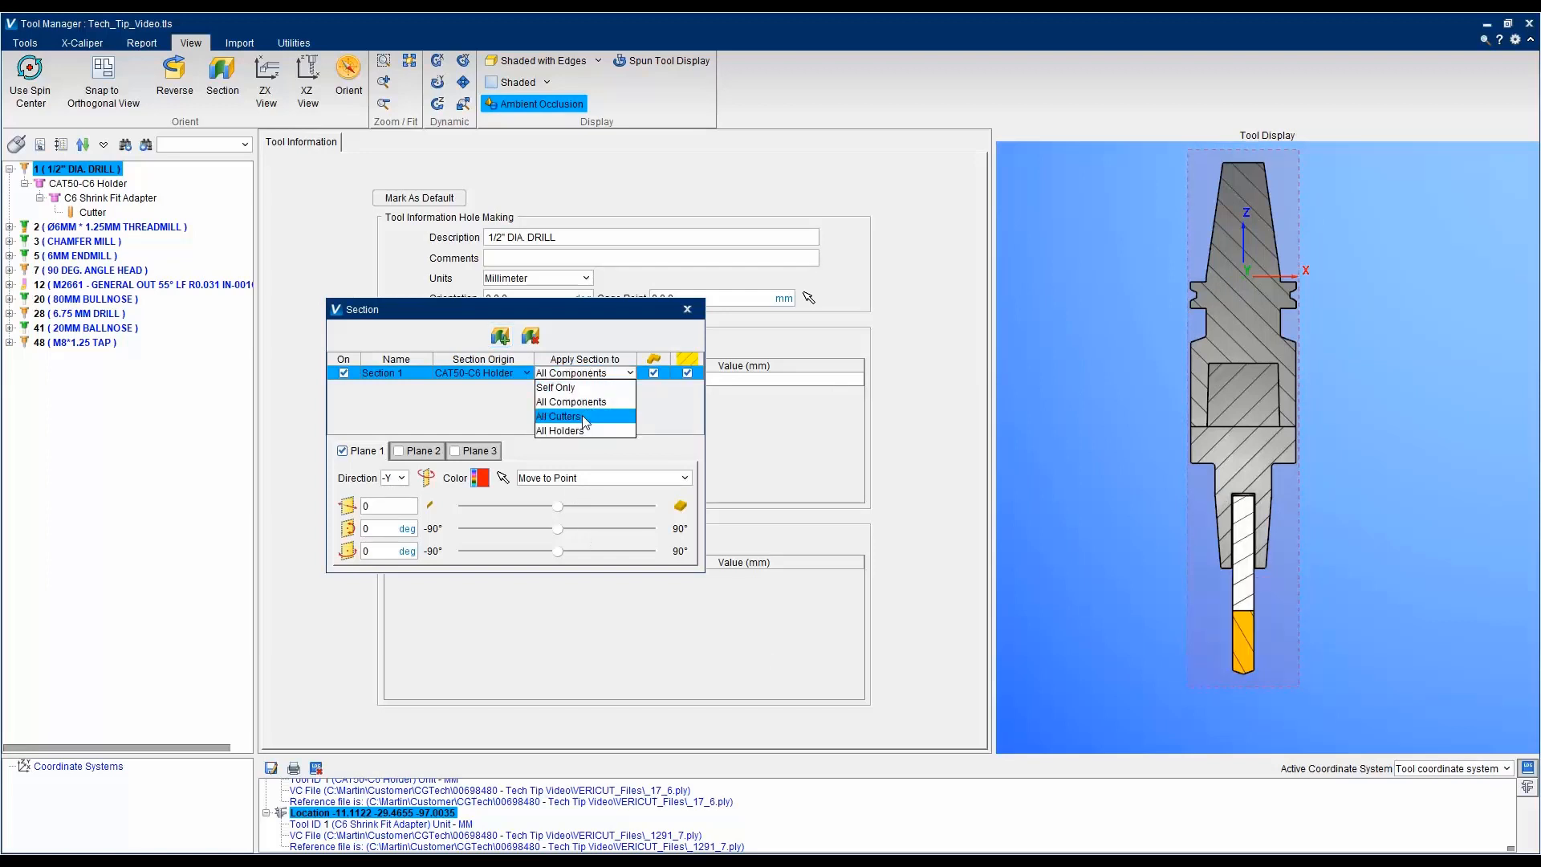
left_click(584, 417)
left_click(589, 374)
left_click(589, 424)
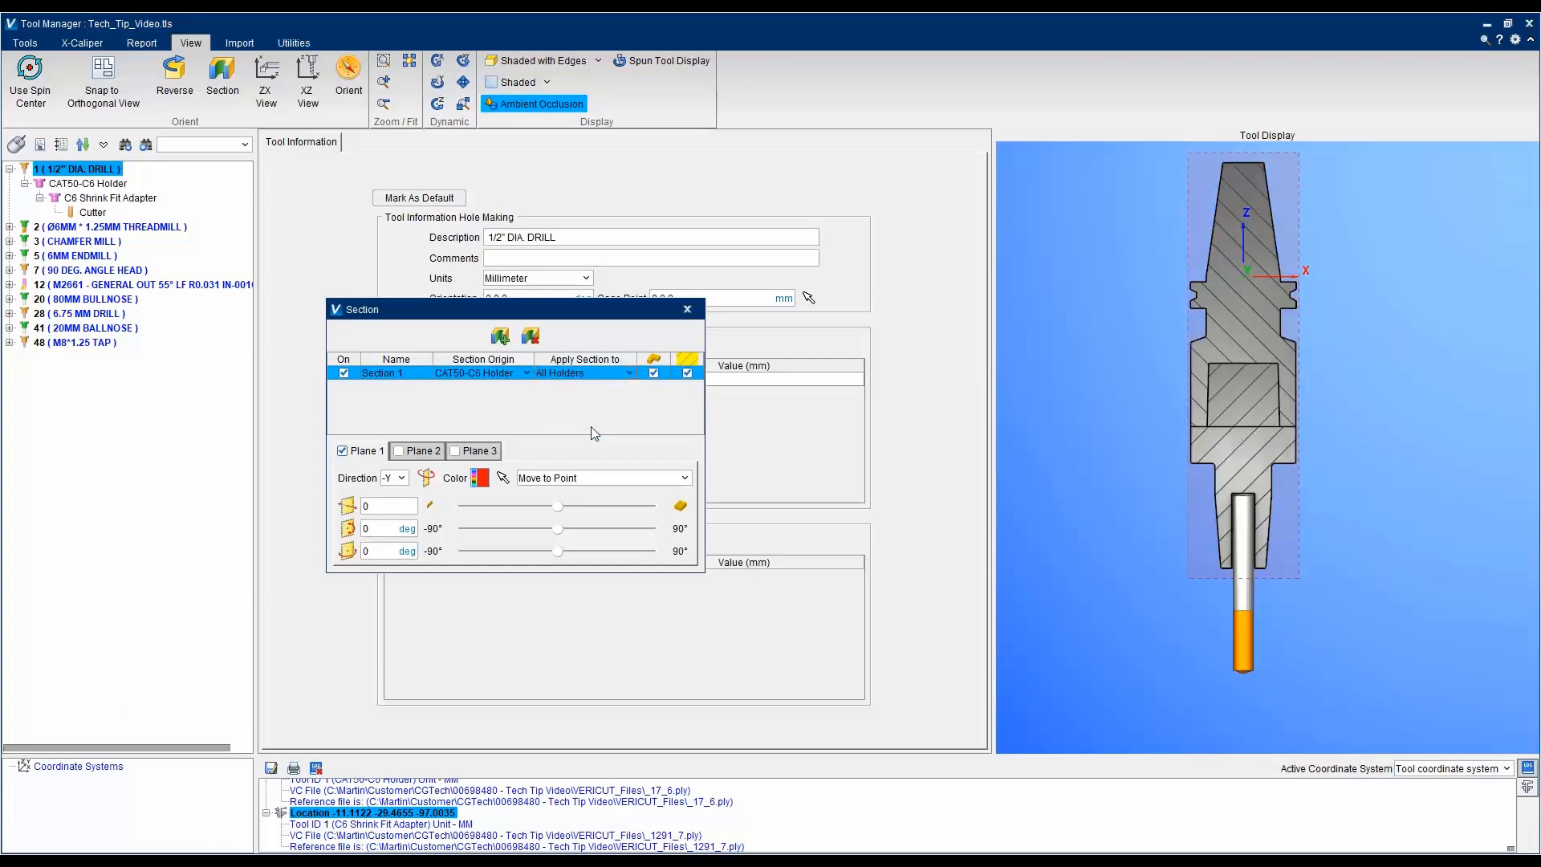
Enable Plane 2 in the +X direction for the section and turn off the section plane display
left_click(399, 452)
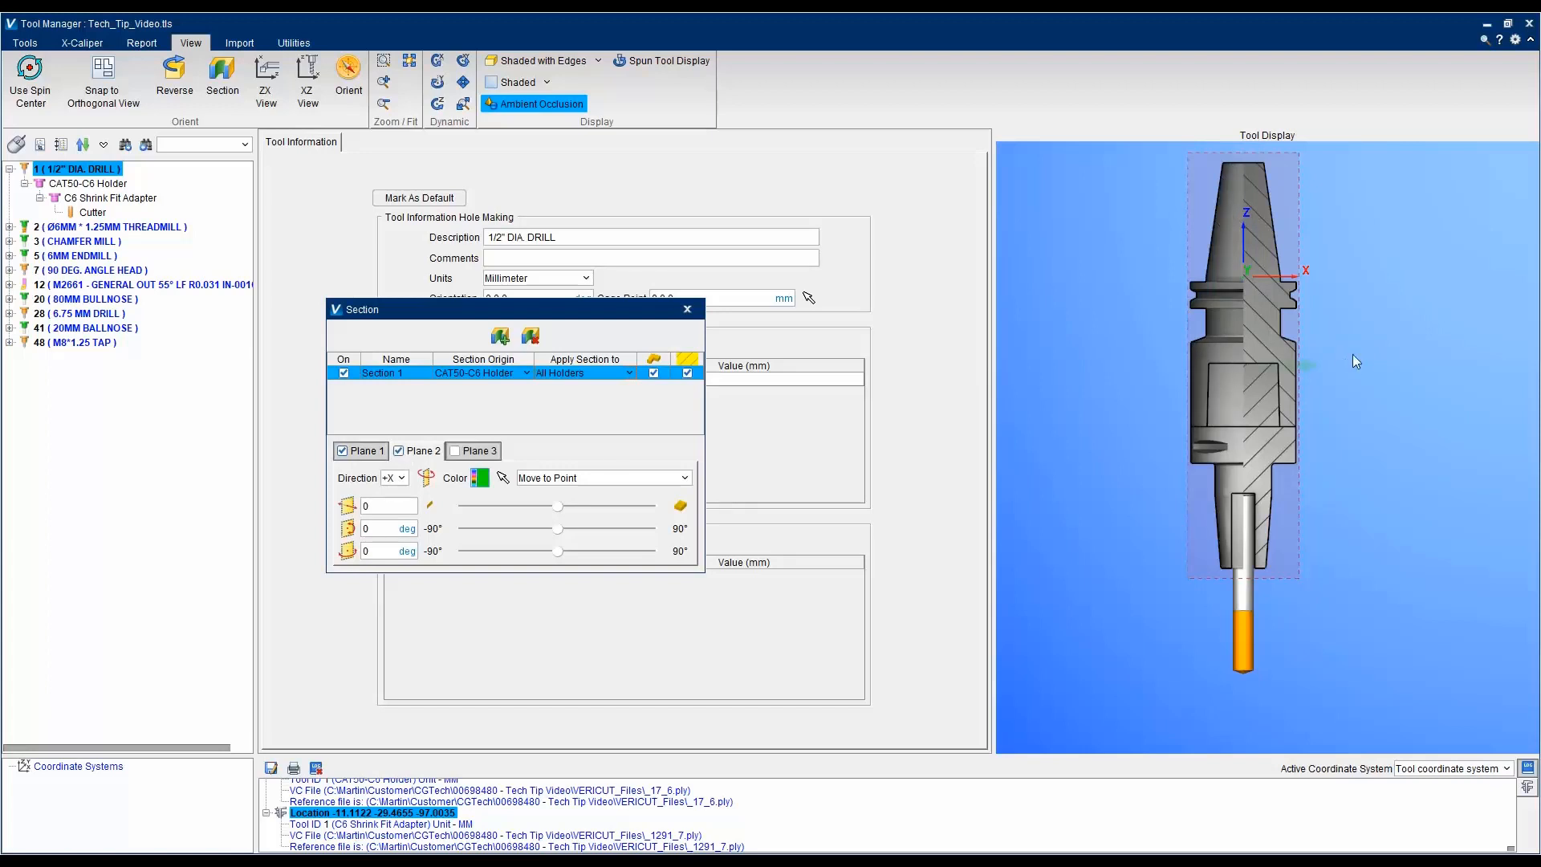
middle_click_drag(1352, 354, 1197, 469)
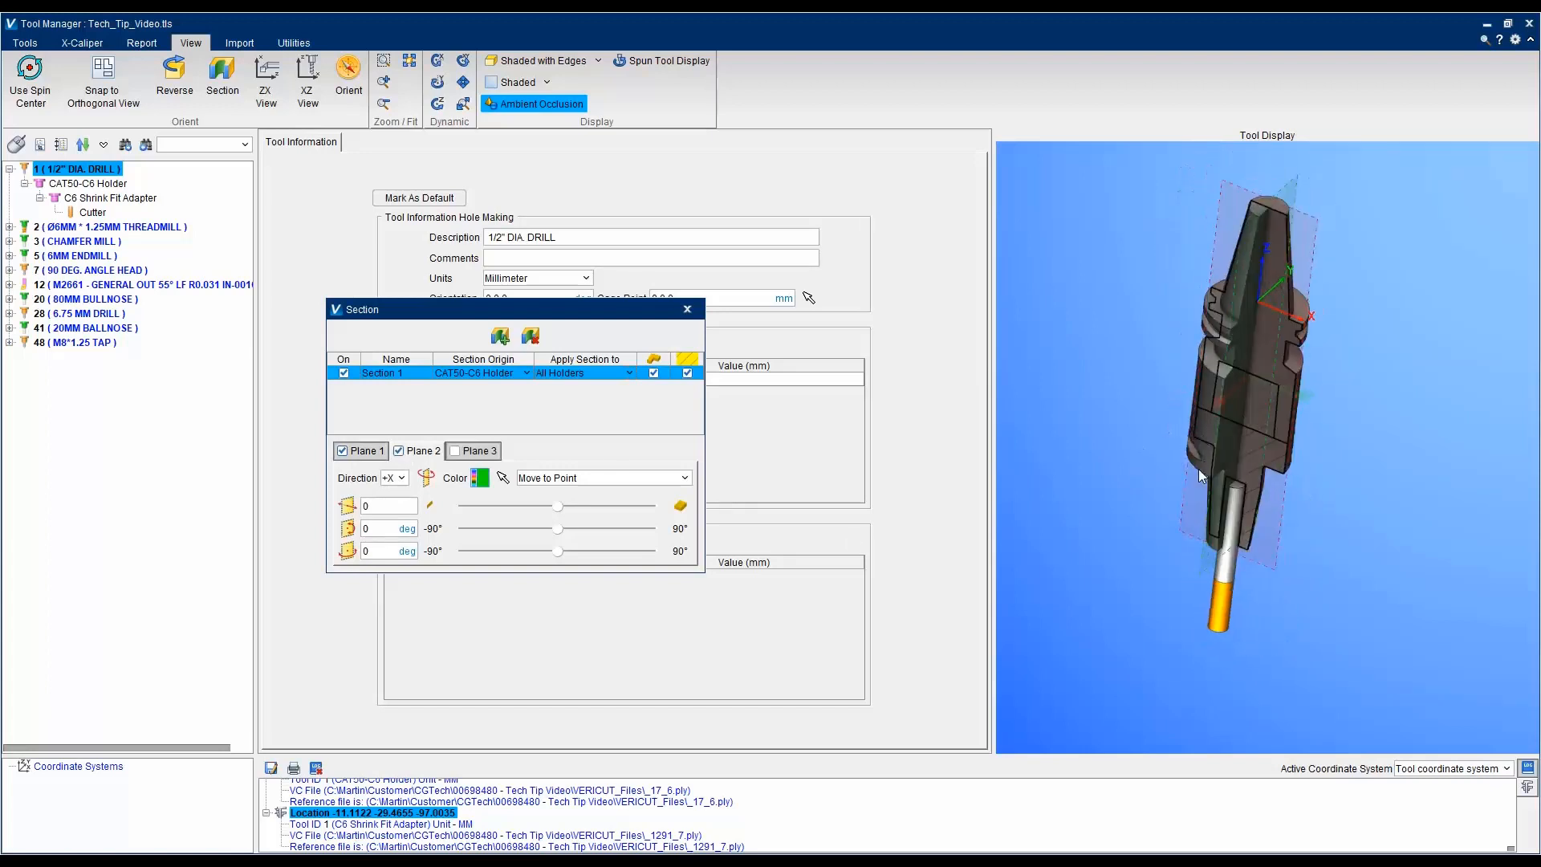
left_click(653, 372)
left_click(687, 310)
Orient the sectioned drill assembly to the XZ view
right_click(1058, 295)
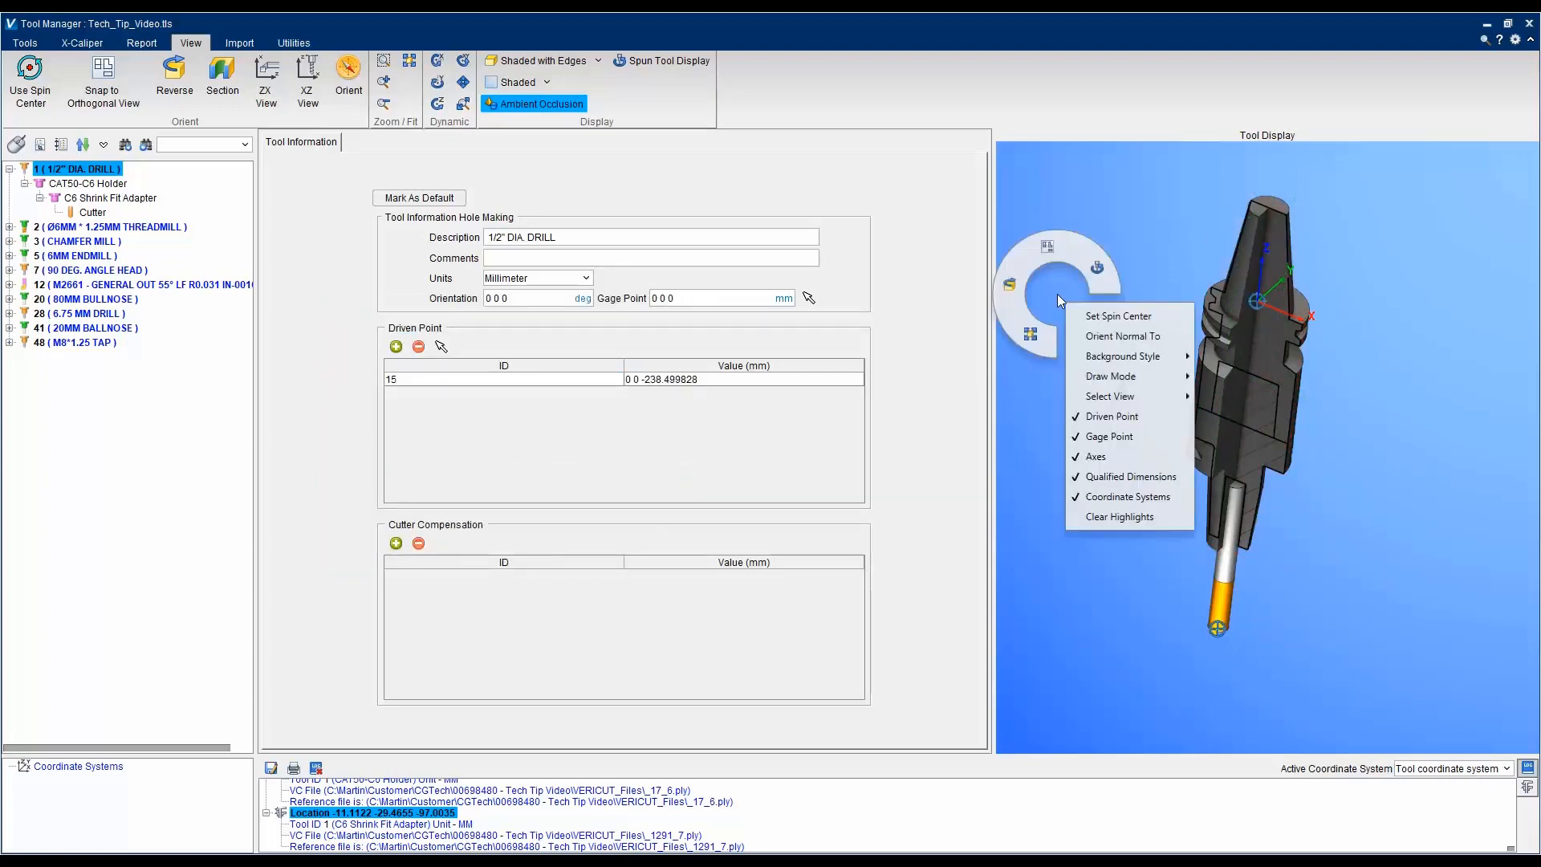
mouse_move(1134, 384)
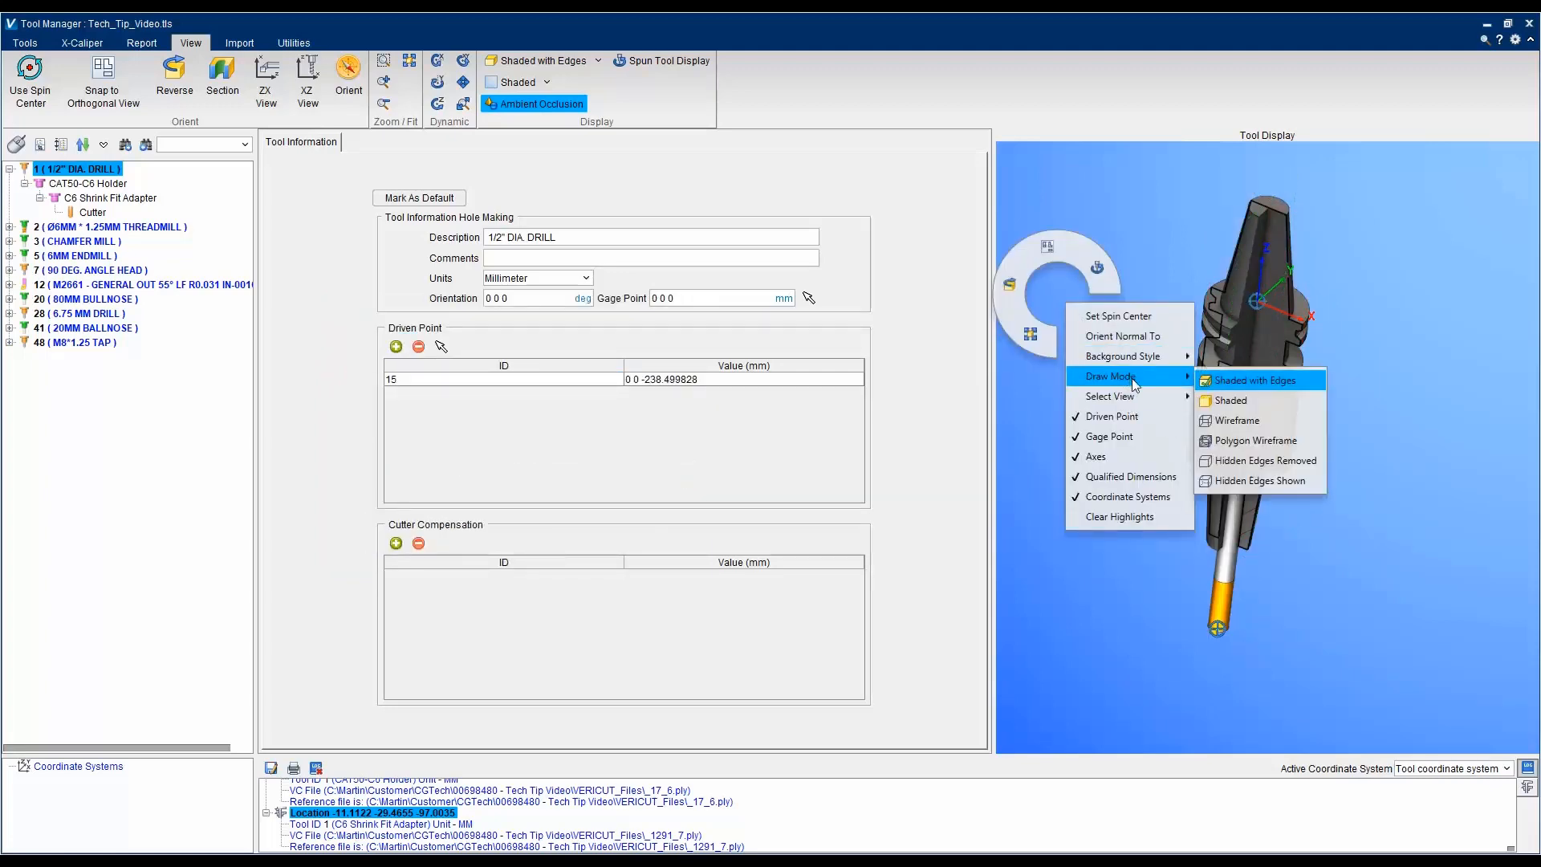
left_click(1221, 495)
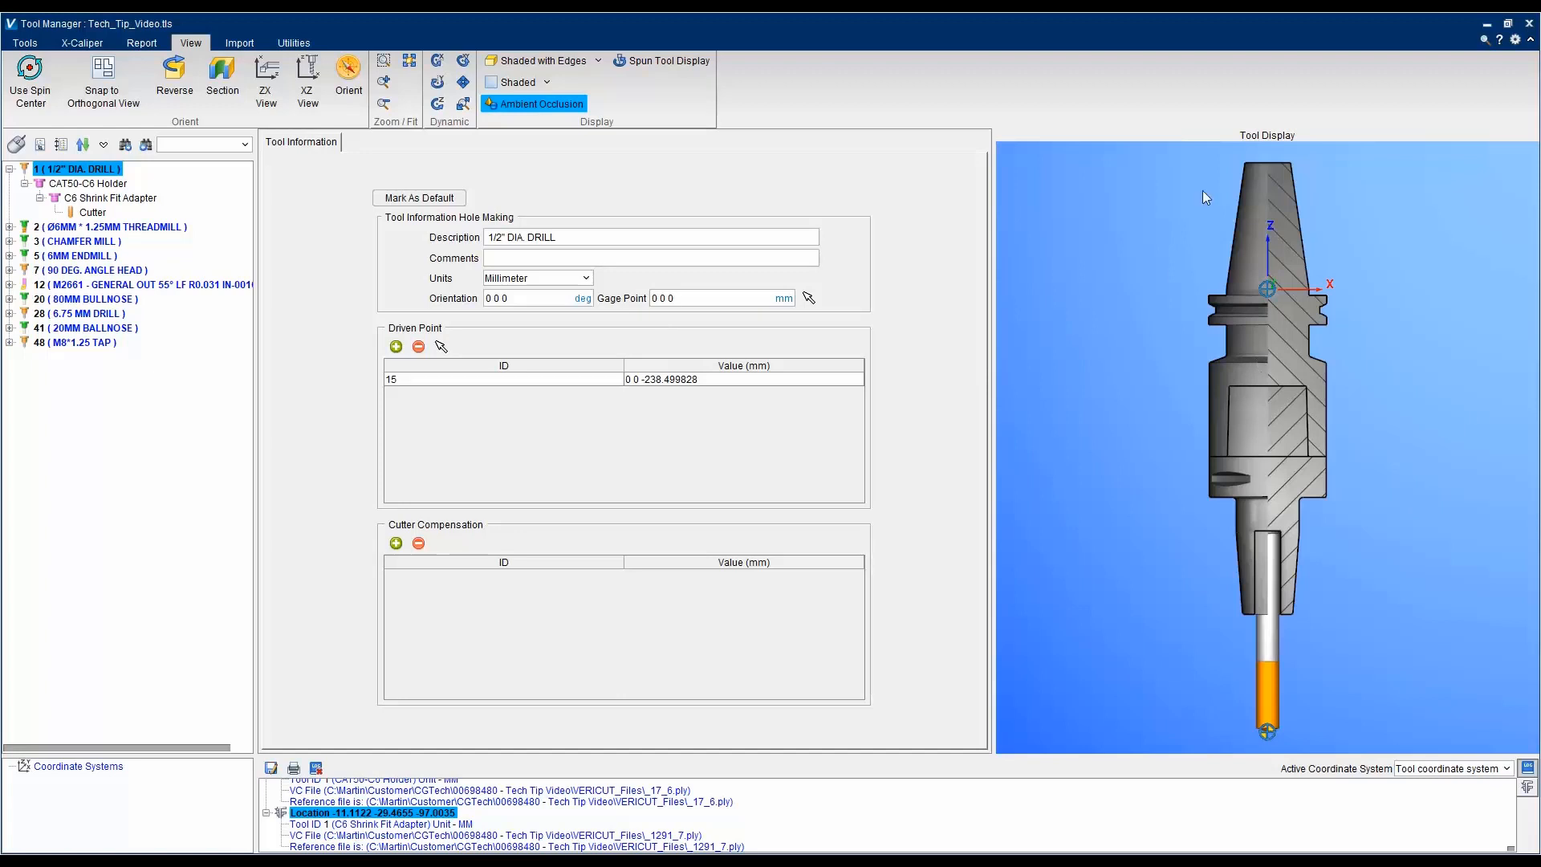
Show the dimensions and component labels on the sectioned drill assembly with Annotate Tool
left_click(81, 44)
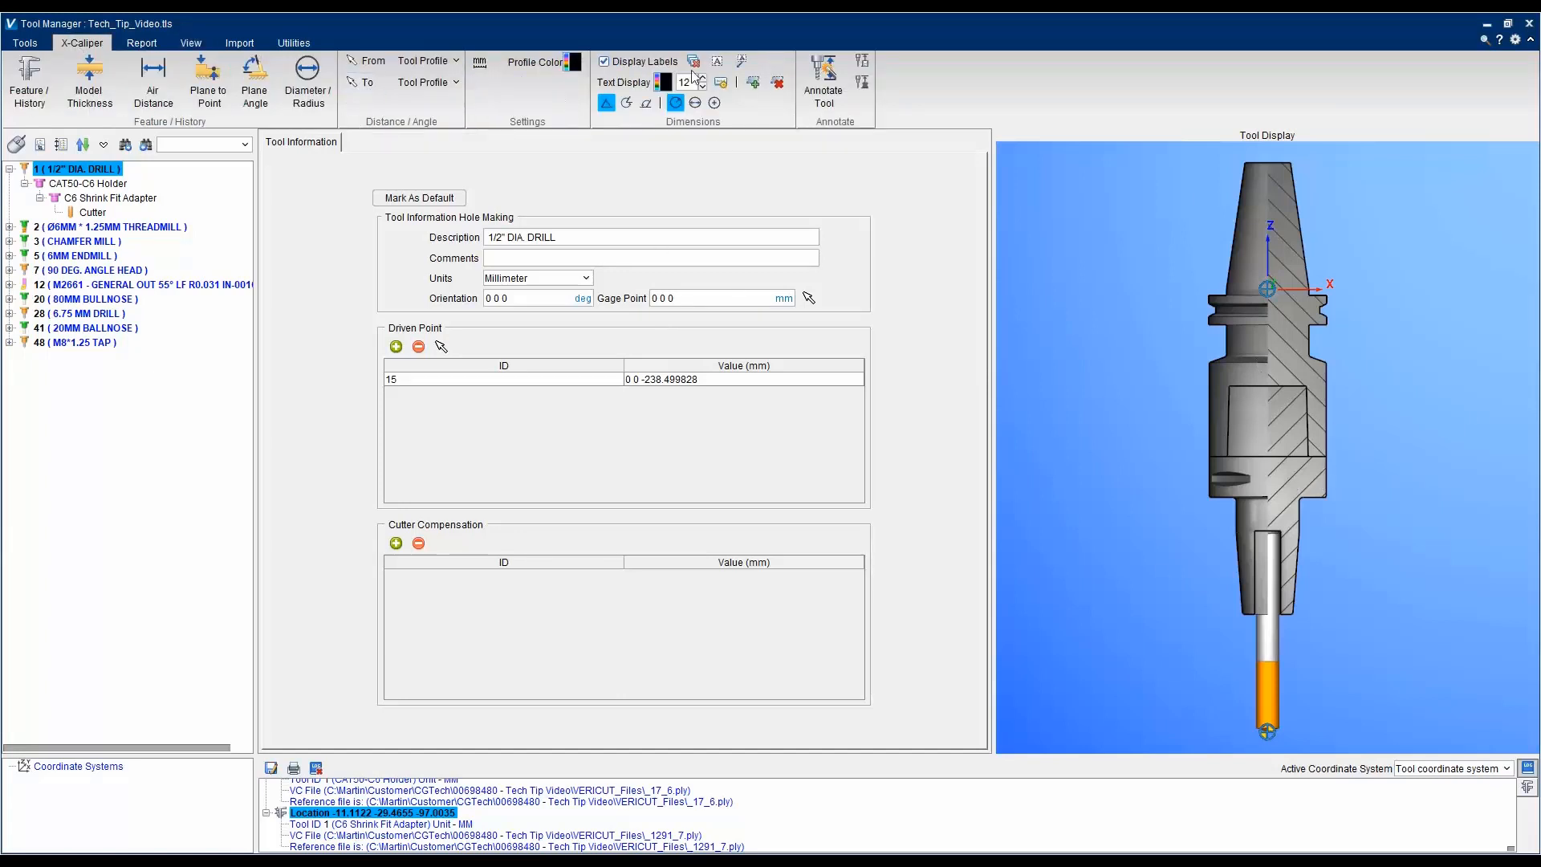
left_click(832, 79)
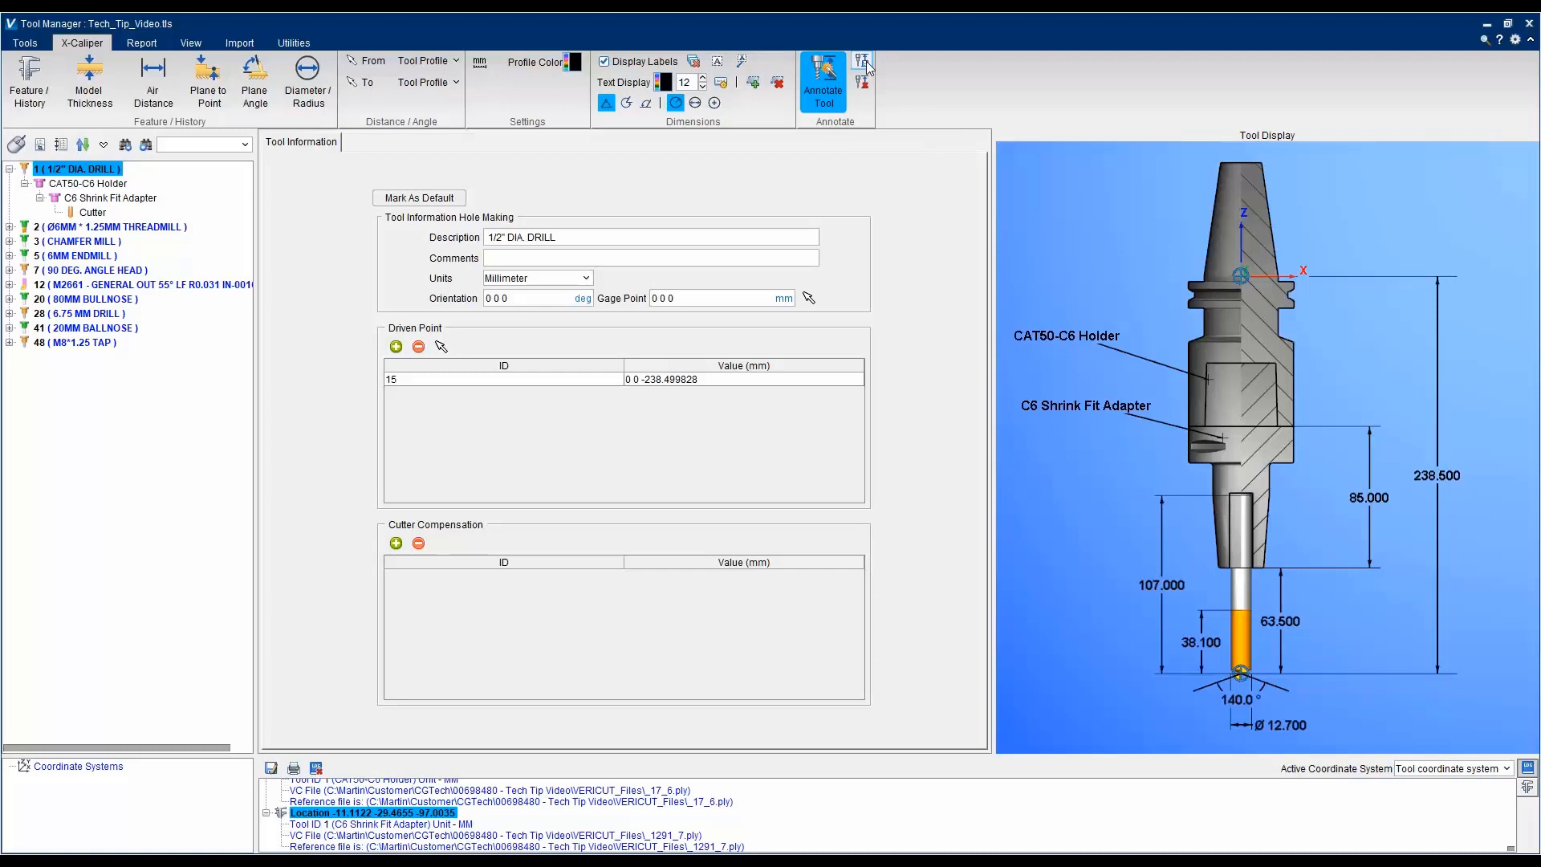
Generate an HTML report of the tools in the library
left_click(142, 43)
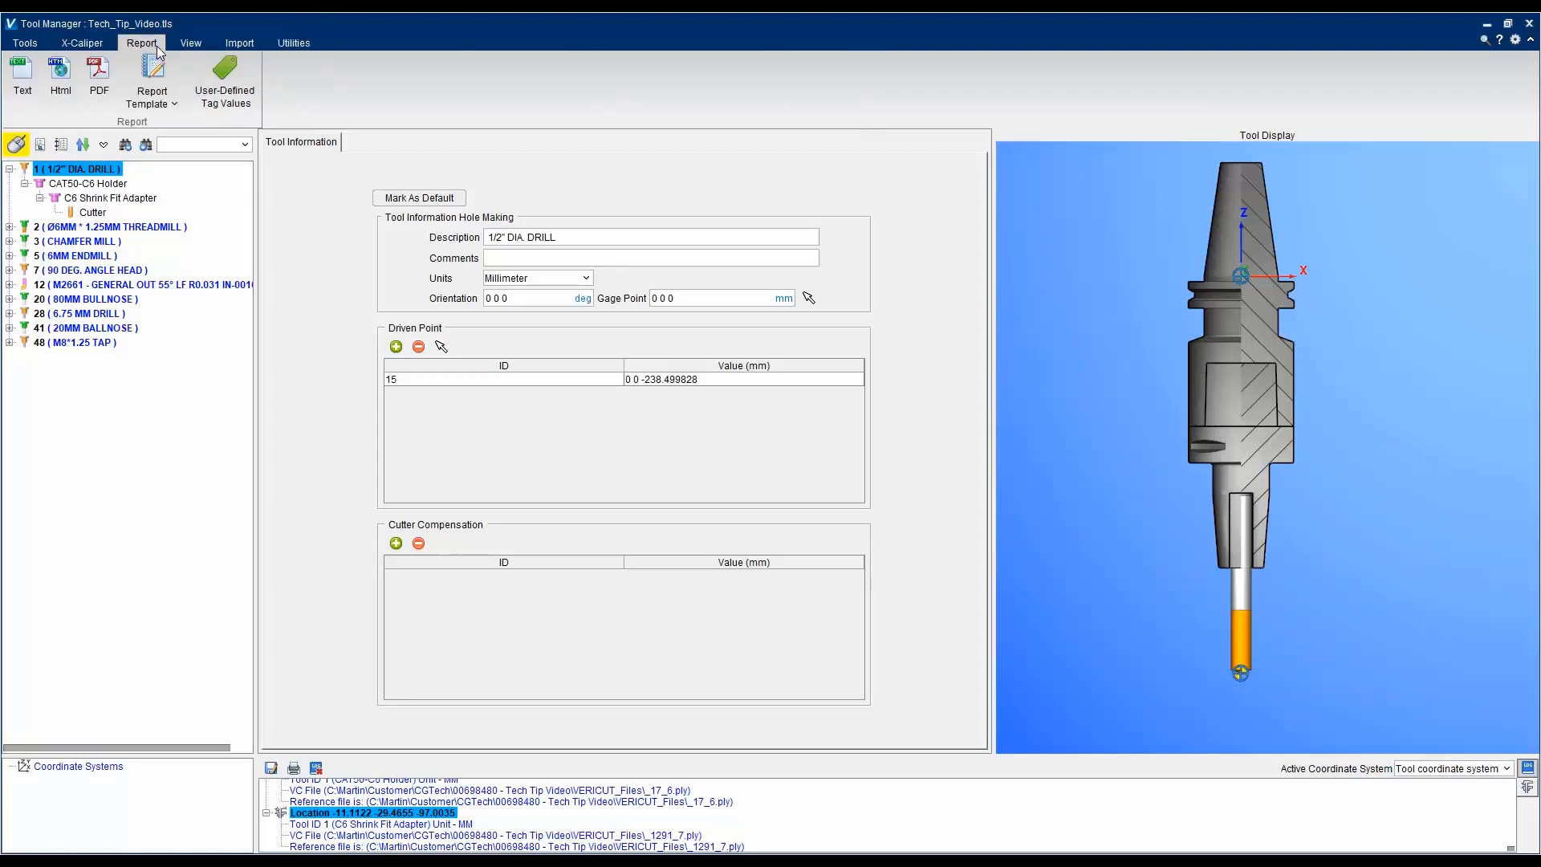
left_click(58, 72)
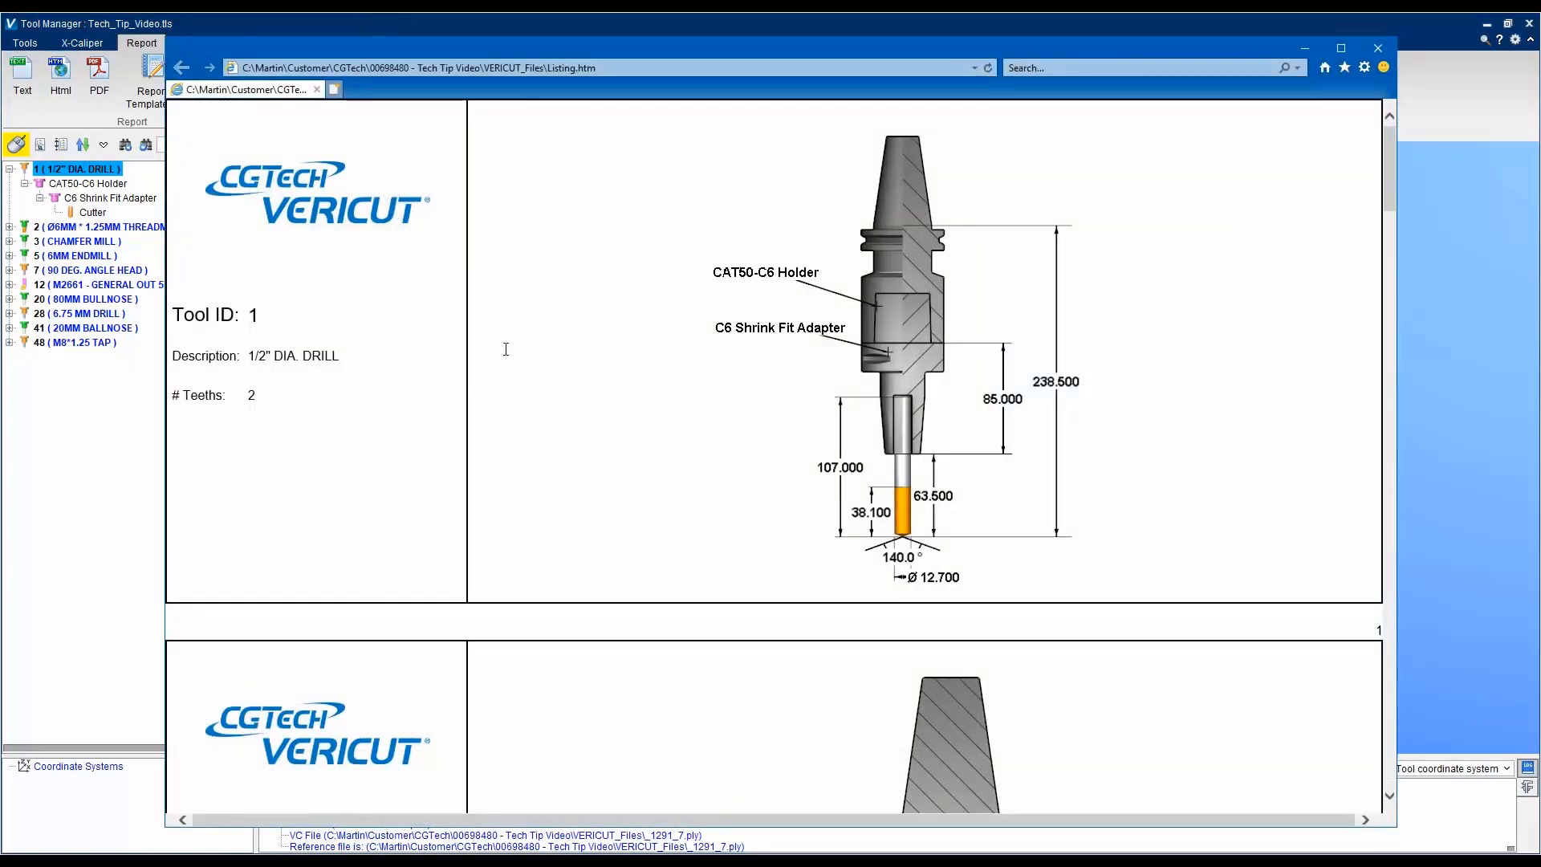
Review the annotated, sectioned tool images in the report from tool 1 through tool 48
scroll(654, 345, "down", 3)
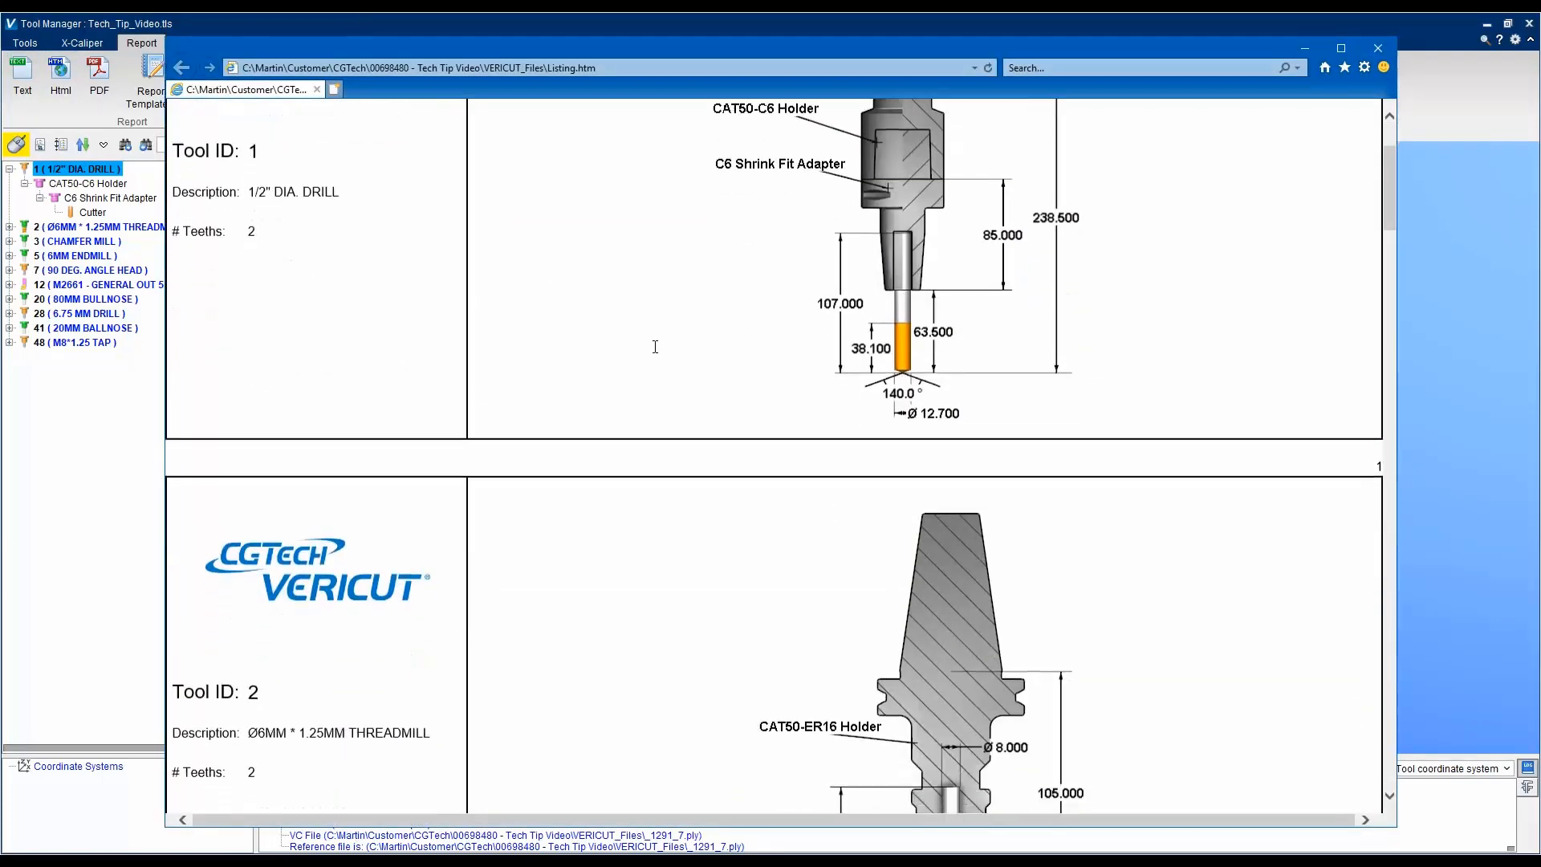
scroll(655, 346, "up", 3)
scroll(655, 347, "down", 5)
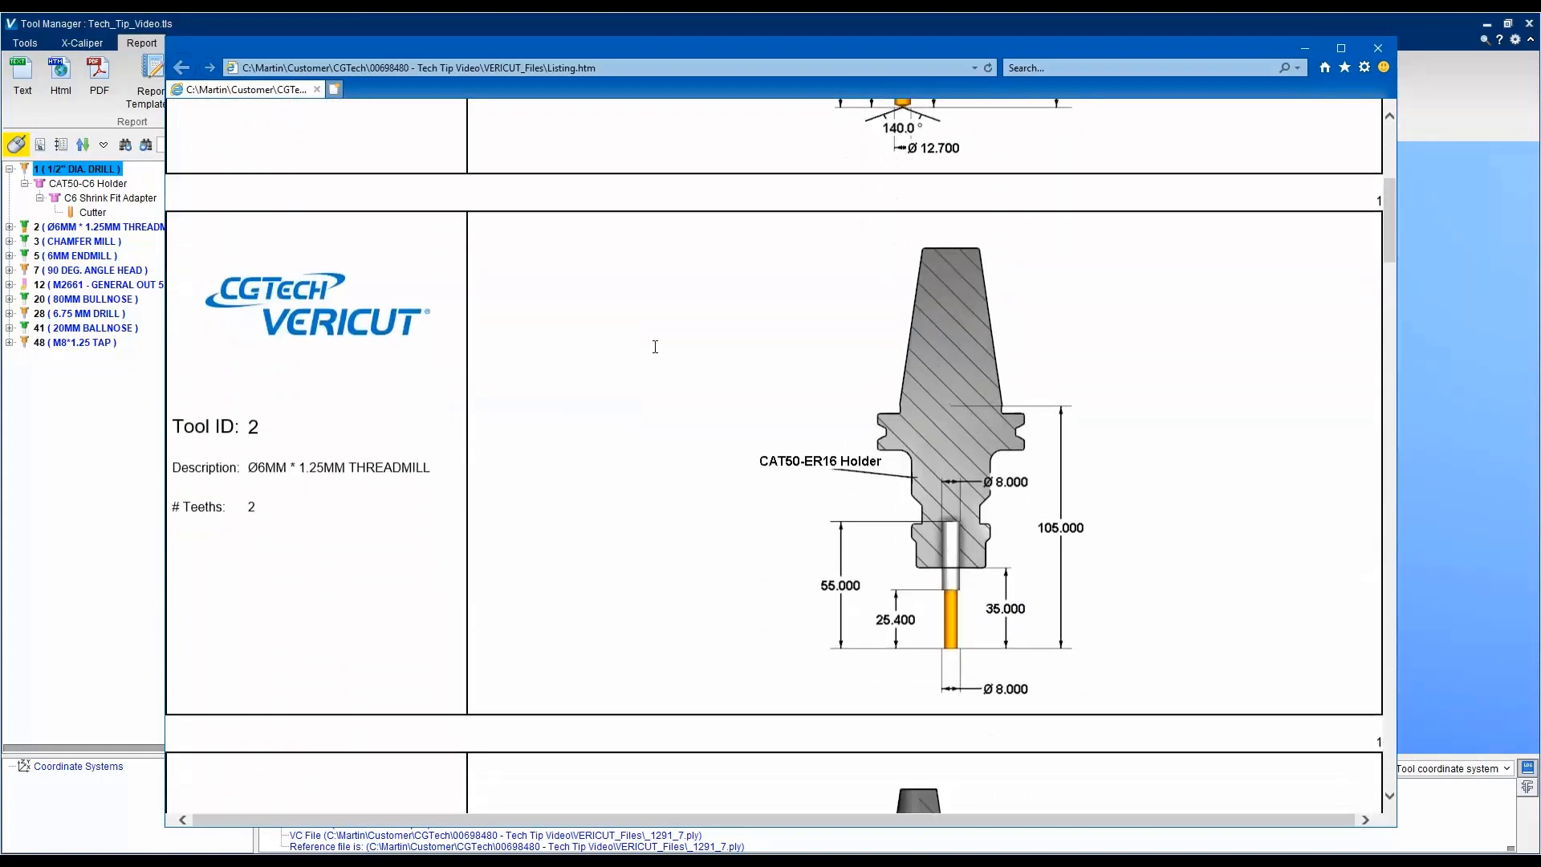
scroll(655, 347, "down", 8)
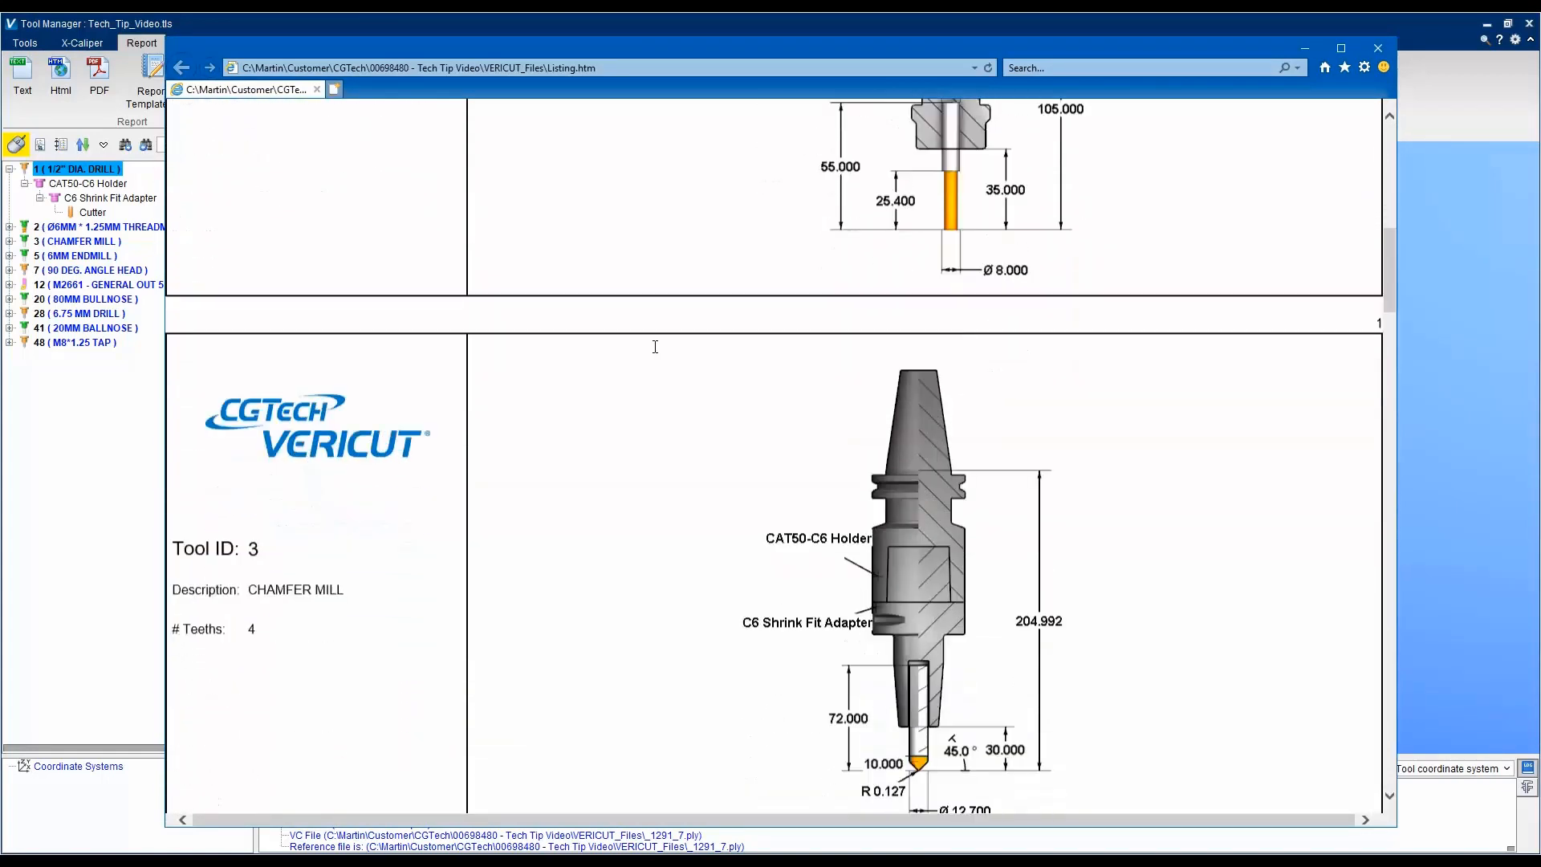
scroll(656, 346, "down", 10)
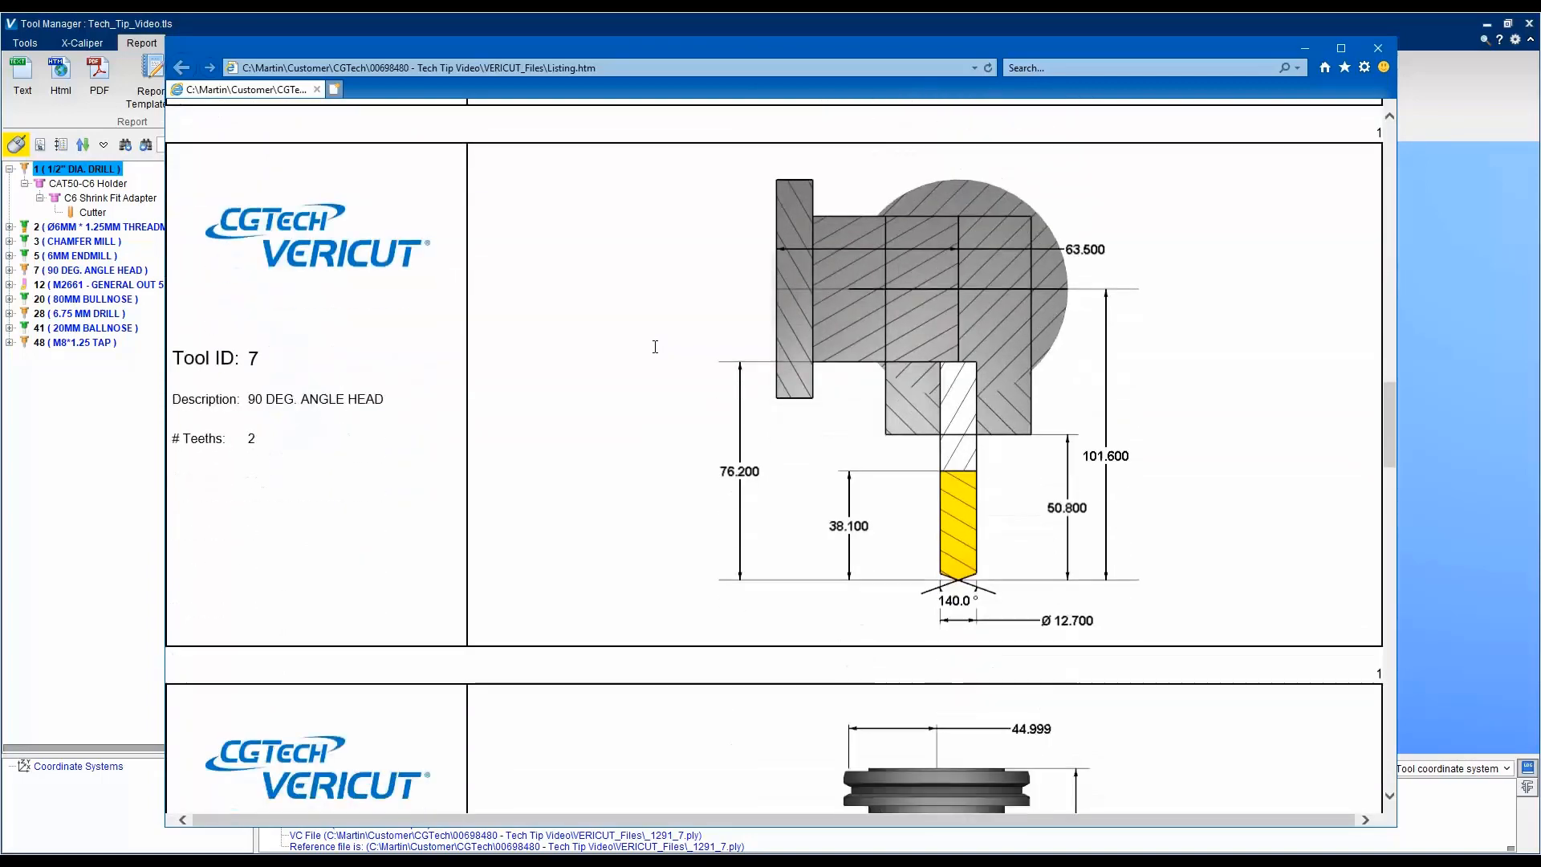
scroll(655, 347, "down", 12)
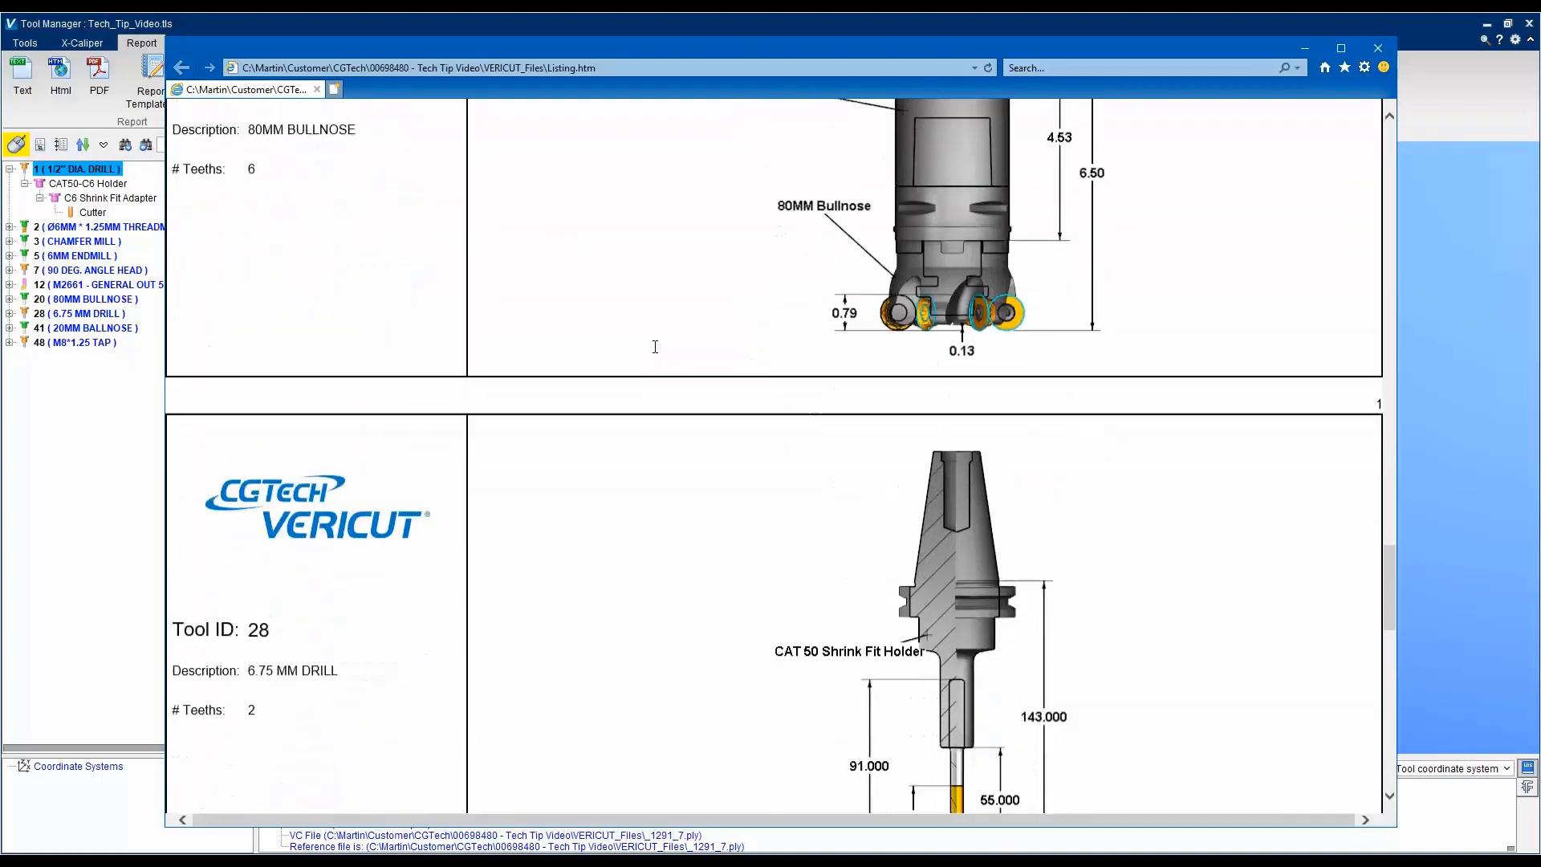
scroll(655, 347, "down", 12)
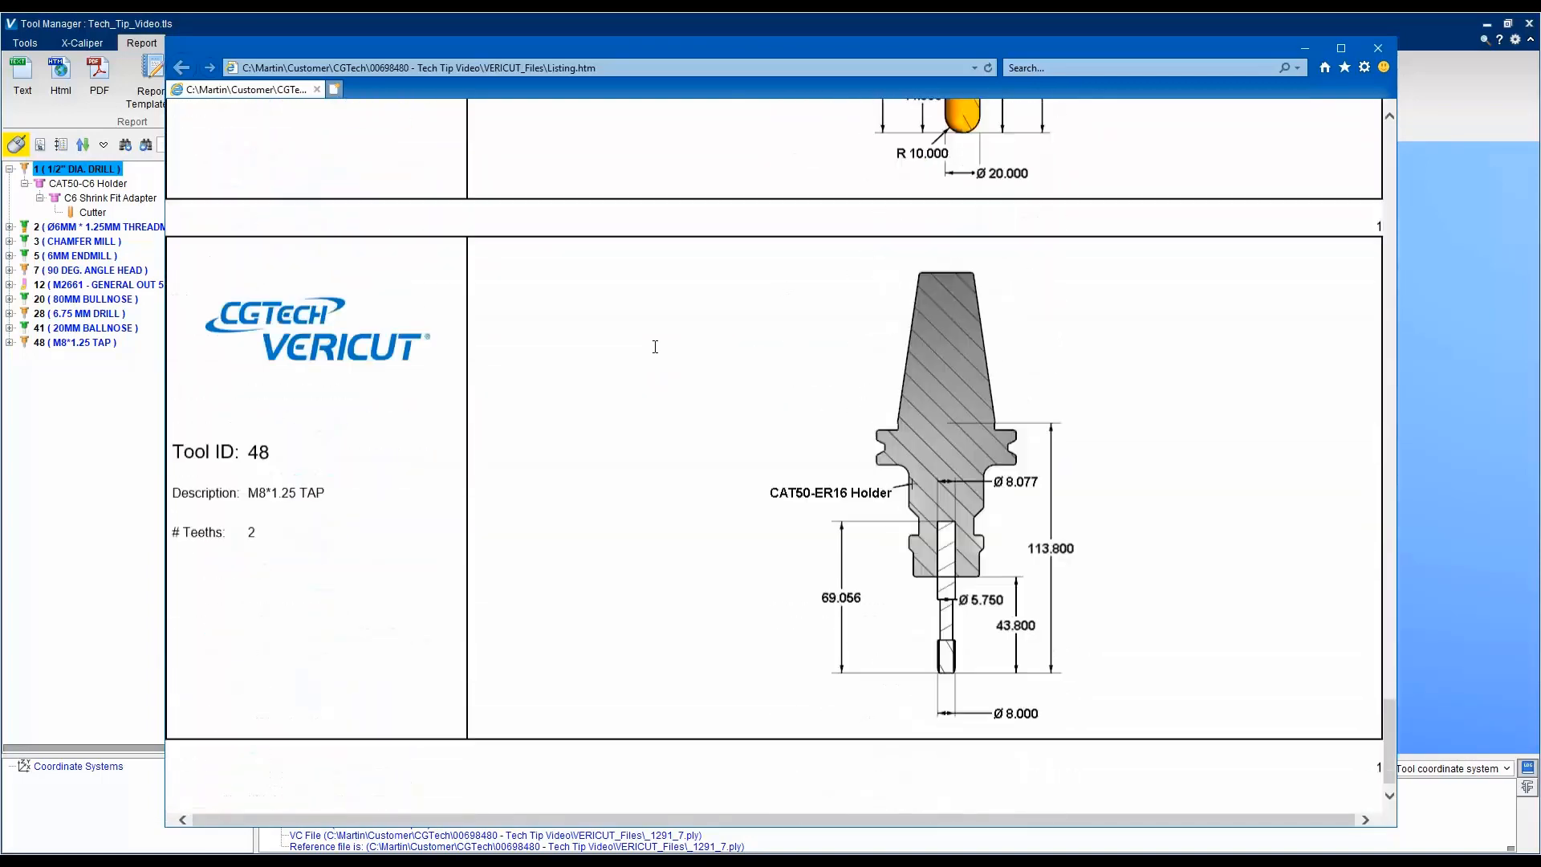